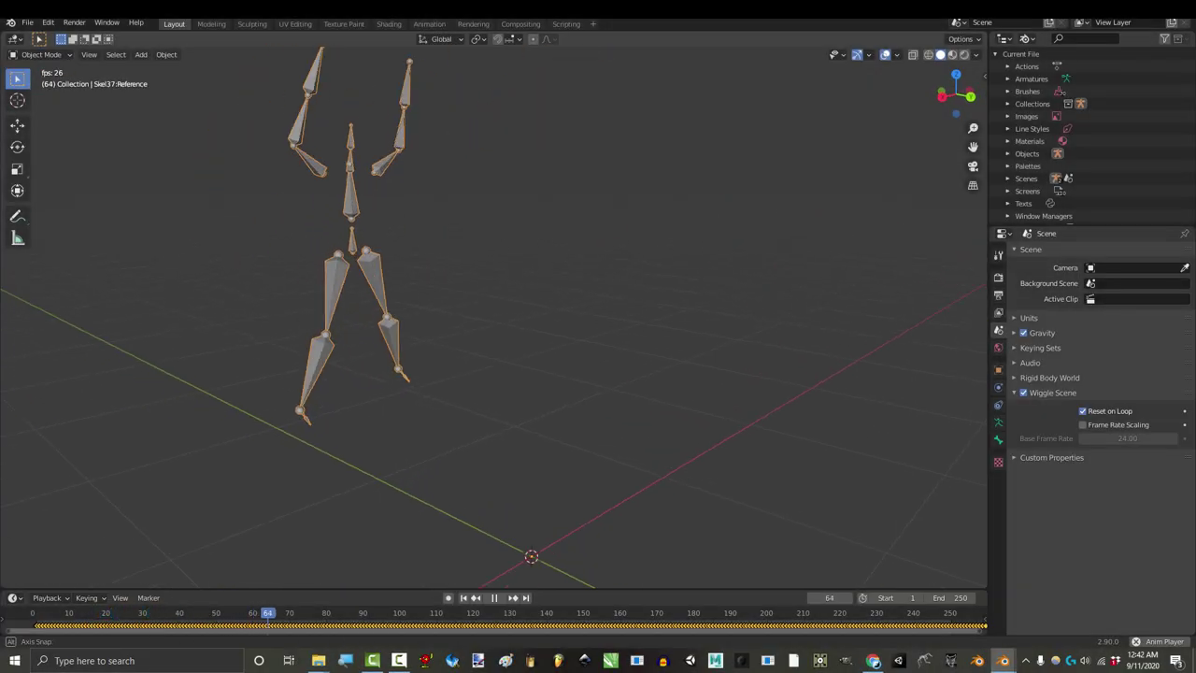
pyautogui.moveTo(552, 318); pyautogui.dragTo(440, 318, button='middle')
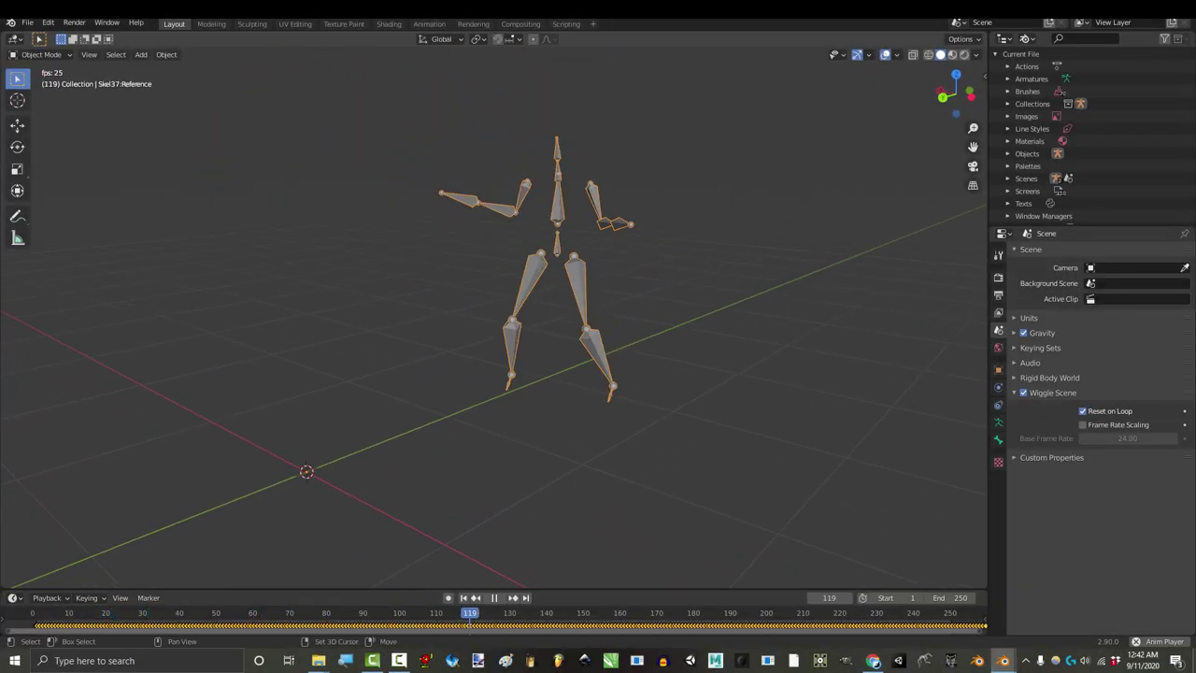
pyautogui.moveTo(523, 318)
pyautogui.keyDown('shift'); pyautogui.mouseDown(button='middle')
pyautogui.moveTo(468, 329)
pyautogui.moveTo(426, 360)
pyautogui.moveTo(440, 332)
pyautogui.moveTo(538, 313)
pyautogui.mouseUp(button='middle'); pyautogui.keyUp('shift')
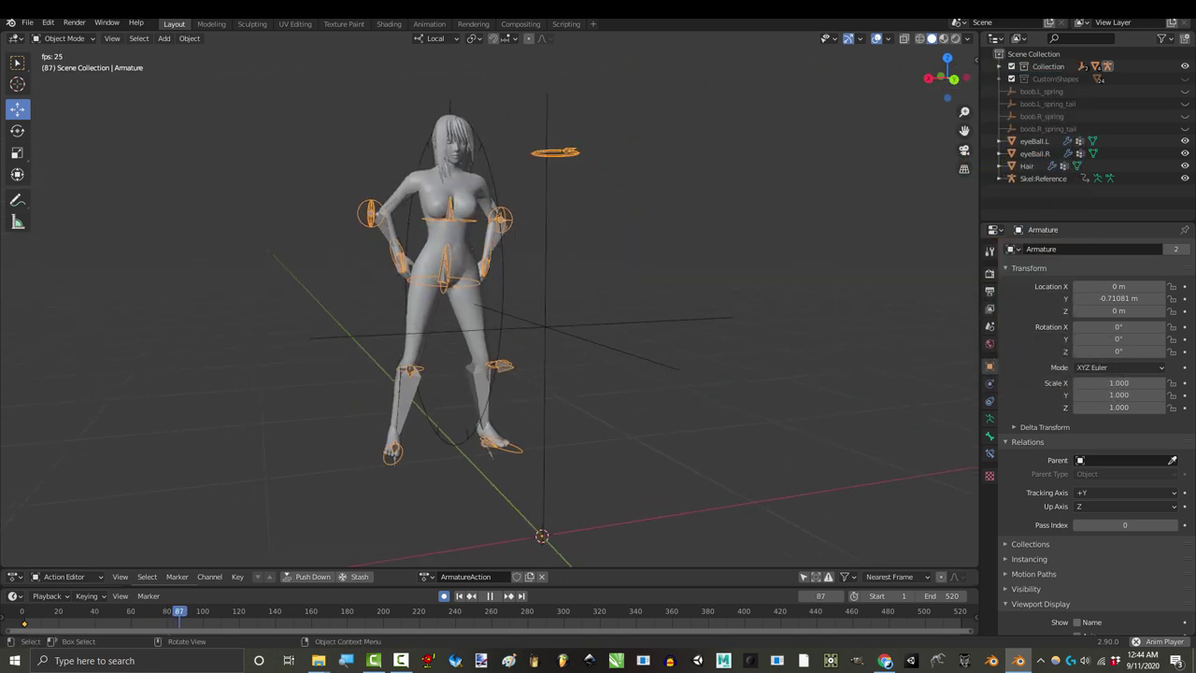
pyautogui.keyDown('shift'); pyautogui.moveTo(542, 244); pyautogui.dragTo(578, 268, button='middle'); pyautogui.keyUp('shift')
pyautogui.scroll(1, 580, 266)
pyautogui.moveTo(897, 263); pyautogui.dragTo(7, 208, button='middle')
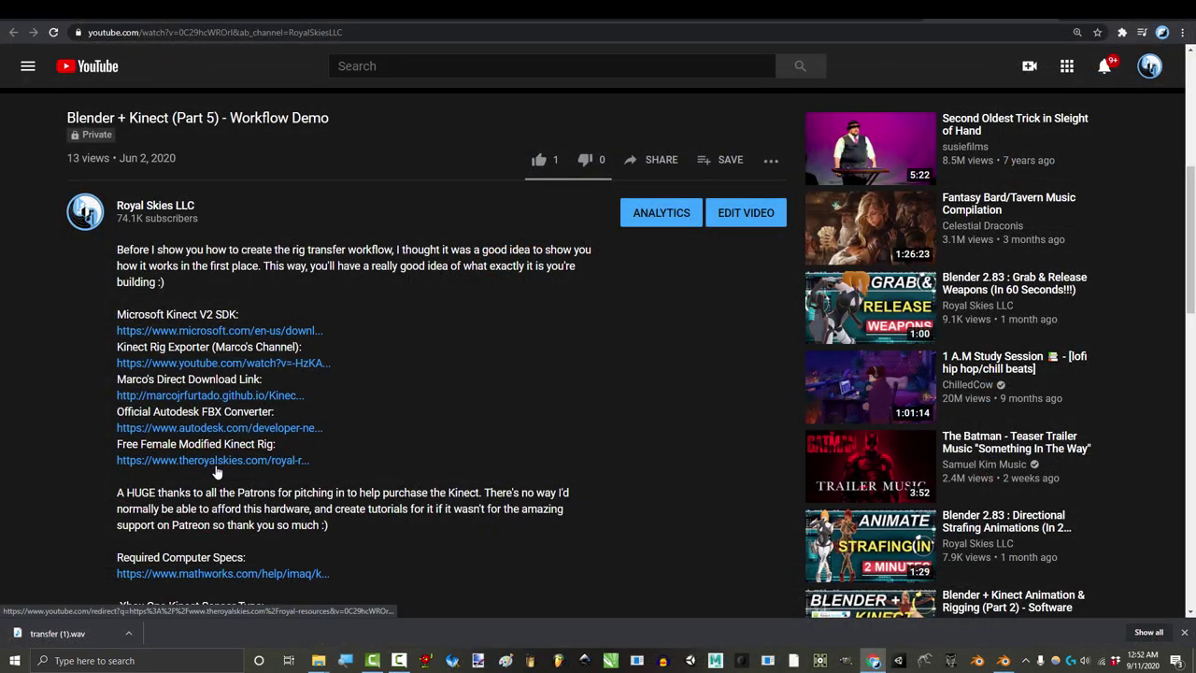
# - Open the Free Female Modified Kinect Rig link in the video description and look over the files in the RoyalSkiesLLC-RoyalRig(BlendaK) folder
pyautogui.click(216, 472)
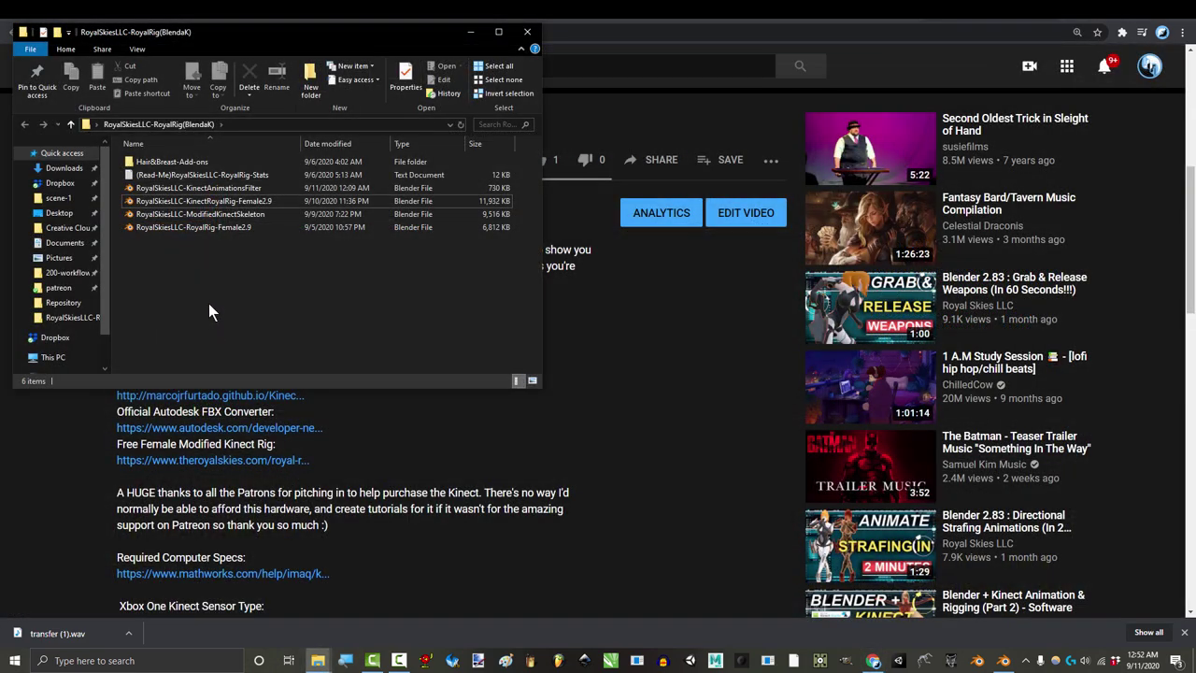
pyautogui.moveTo(208, 303); pyautogui.dragTo(193, 283)
pyautogui.click(194, 283)
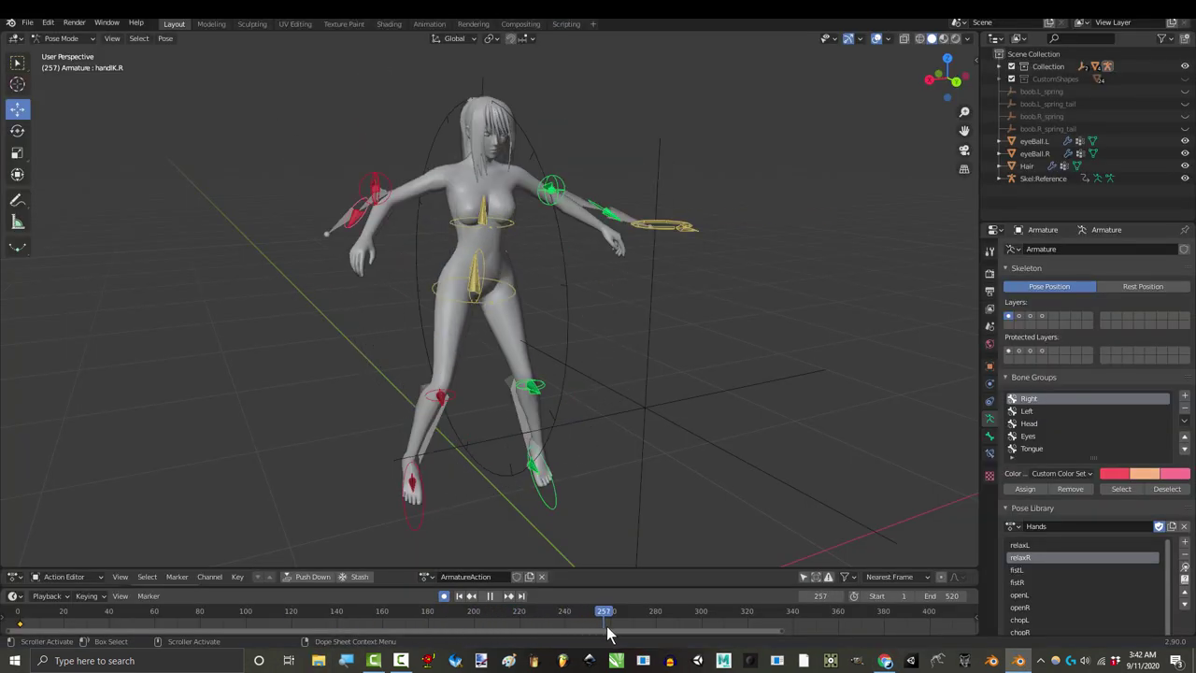
# - Pick the relaxR hand pose in the Hands pose library at frame 203 and resume playback
pyautogui.moveTo(583, 630); pyautogui.dragTo(400, 628)
pyautogui.press('space')
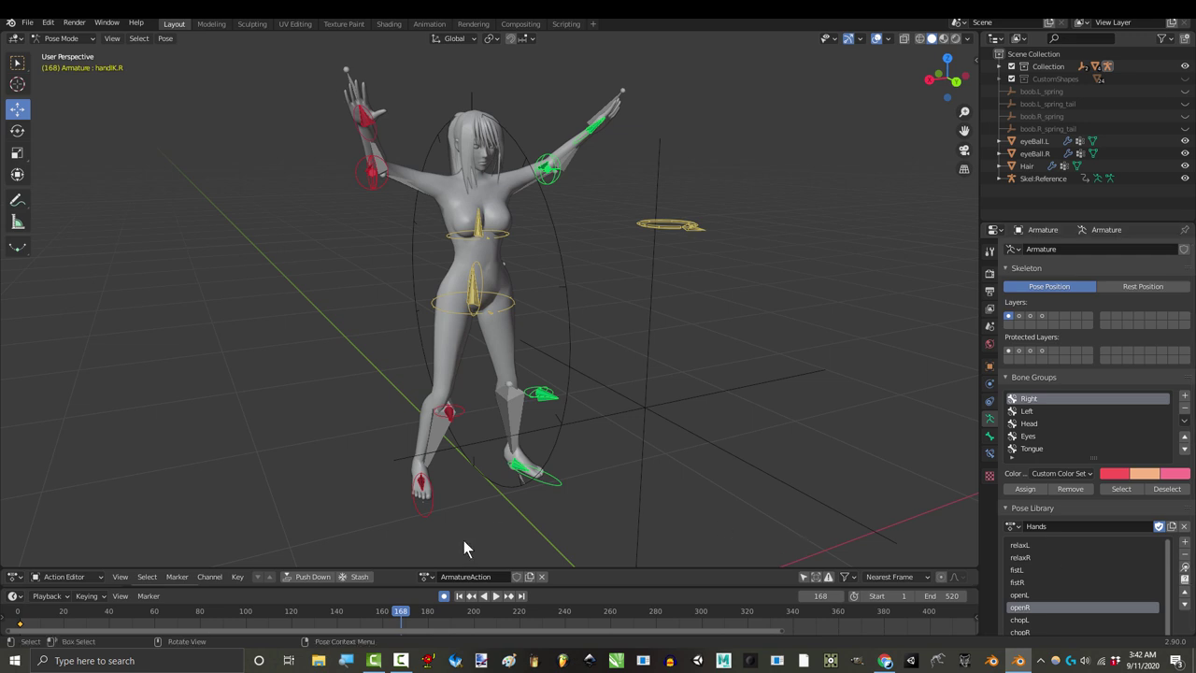
pyautogui.moveTo(400, 613); pyautogui.dragTo(480, 614)
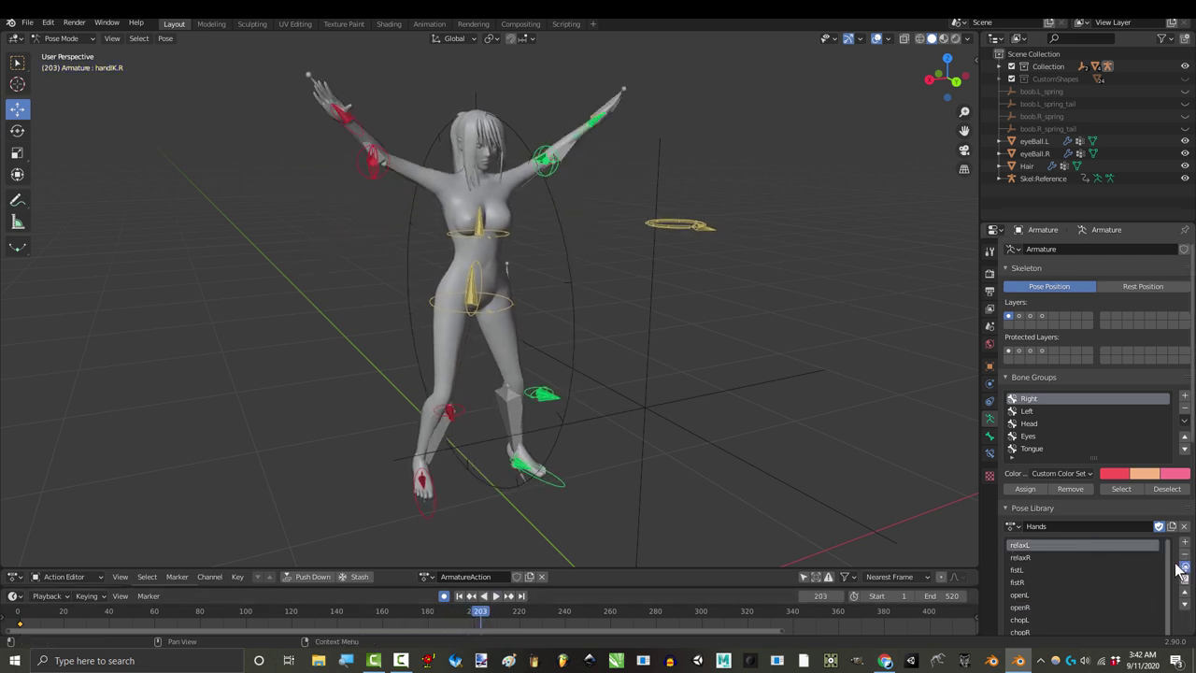
pyautogui.click(1145, 557)
pyautogui.press('space')
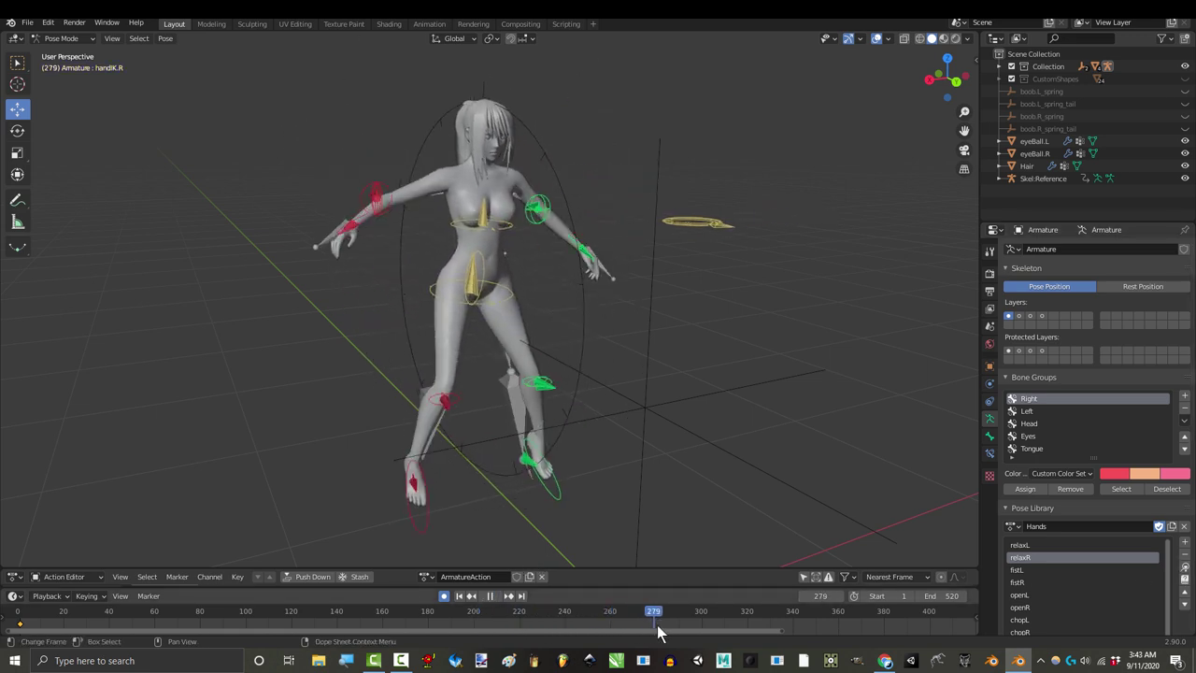
# - At frame 290, move the ring-shaped head control downward and lower the Spine0 bone along Z
pyautogui.press('space')
pyautogui.click(654, 234)
pyautogui.press('g')
pyautogui.click(603, 334)
pyautogui.click(505, 316)
pyautogui.press('g')
pyautogui.press('z')
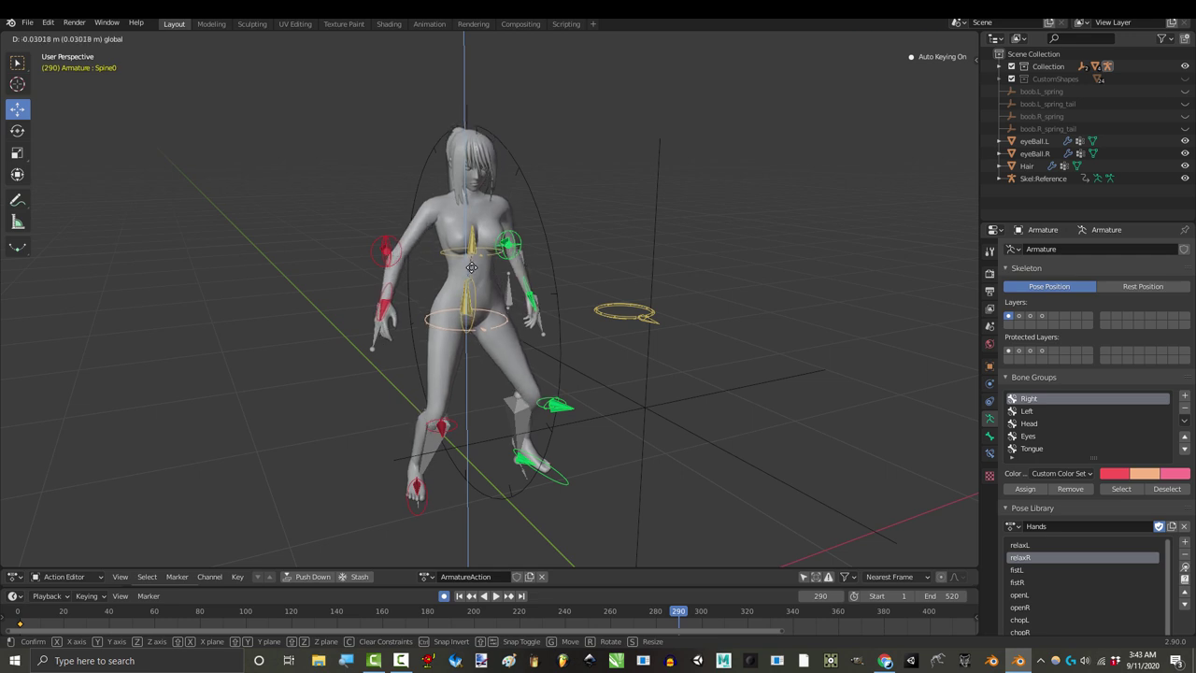
pyautogui.click(506, 339)
pyautogui.press('space')
# - At frame 356, raise the ring-shaped head control along Z and play the animation
pyautogui.moveTo(670, 617); pyautogui.dragTo(830, 628)
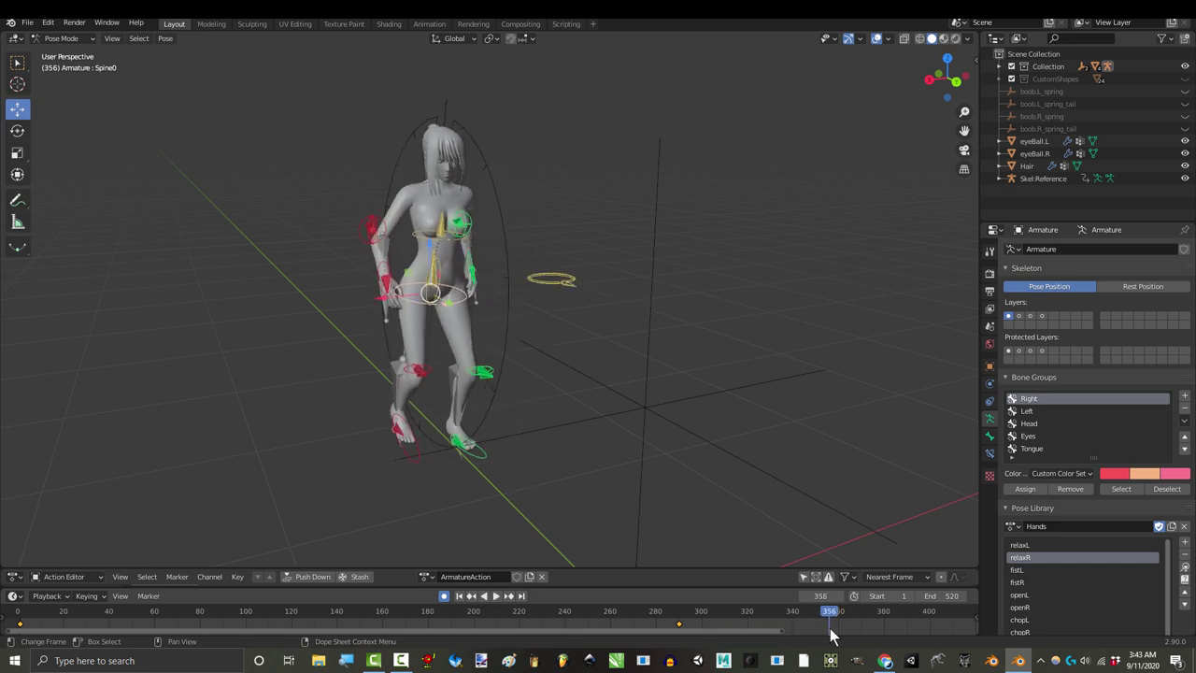
pyautogui.click(553, 278)
pyautogui.press('g')
pyautogui.press('z')
pyautogui.click(538, 70)
pyautogui.hotkey('ctrl', 'shift', 'space')
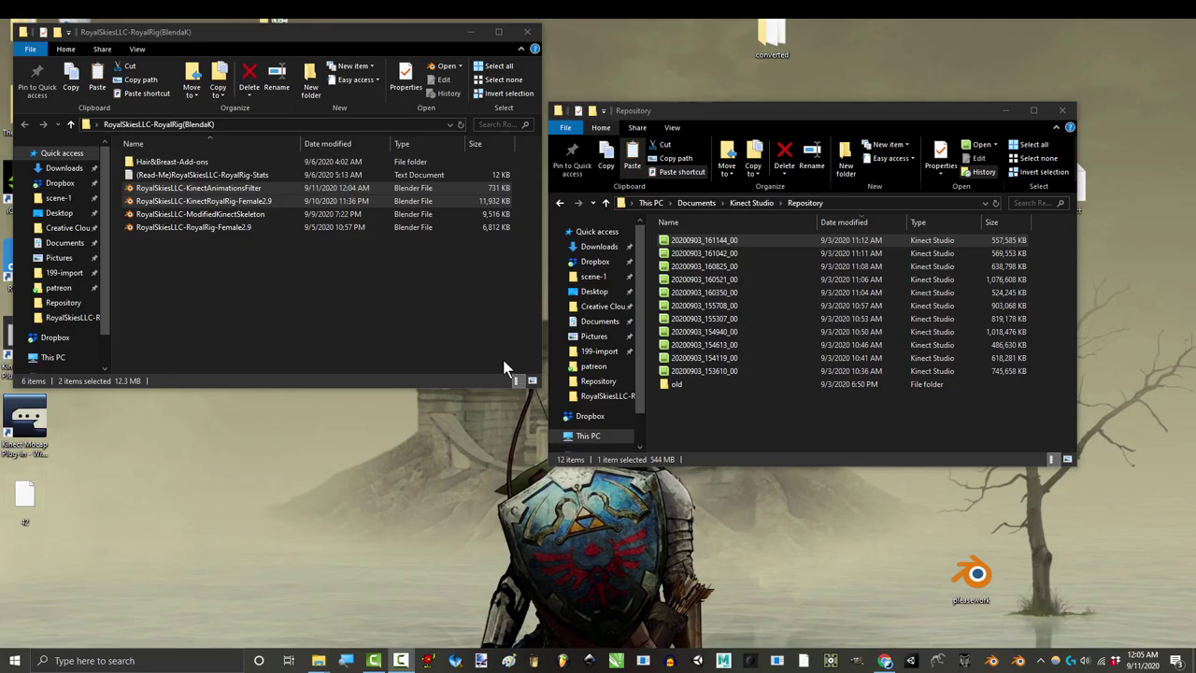
# - Open both RoyalSkiesLLC-KinectAnimationsFilter and RoyalSkiesLLC-KinectRoyalRig-Female2.9 in Blender, and bring up FBX Converter
pyautogui.click(266, 188)
pyautogui.keyDown('ctrl'); pyautogui.click(268, 200); pyautogui.keyUp('ctrl')
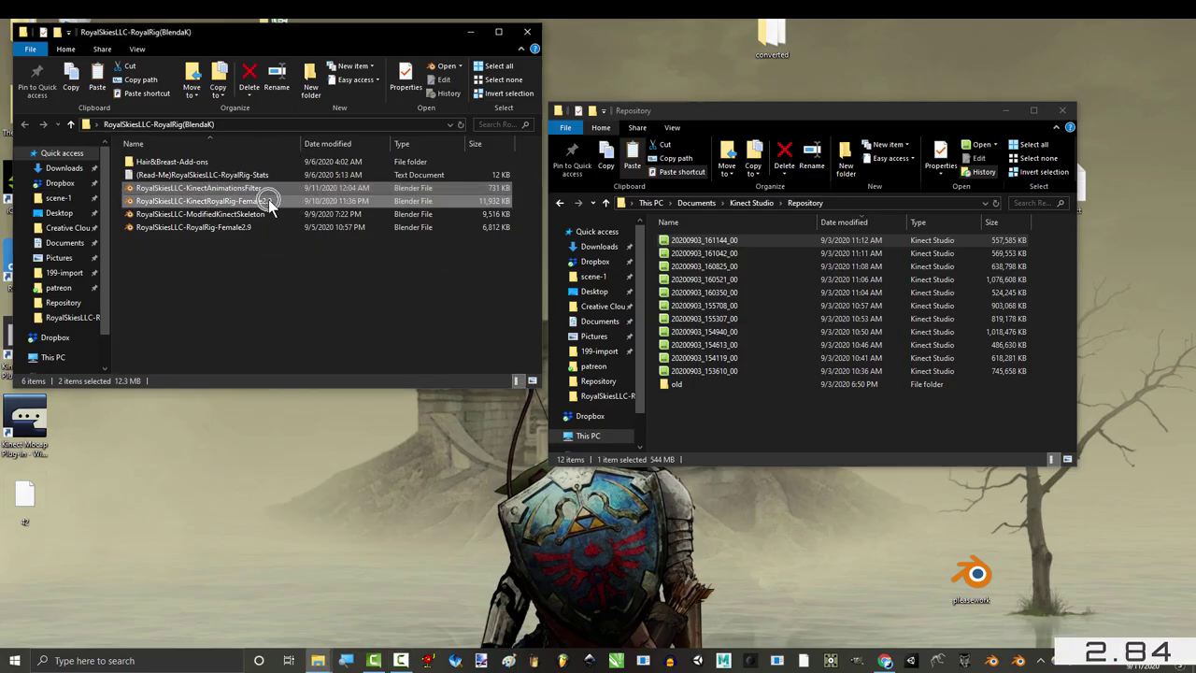
pyautogui.press('Return')
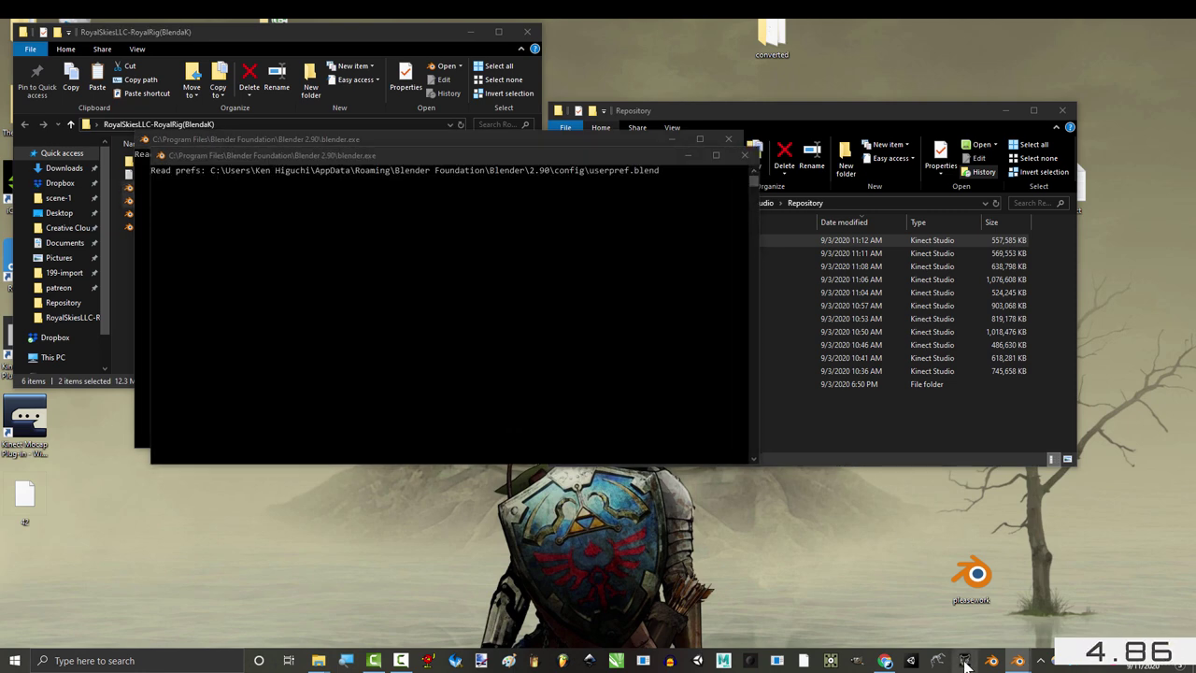
pyautogui.click(965, 662)
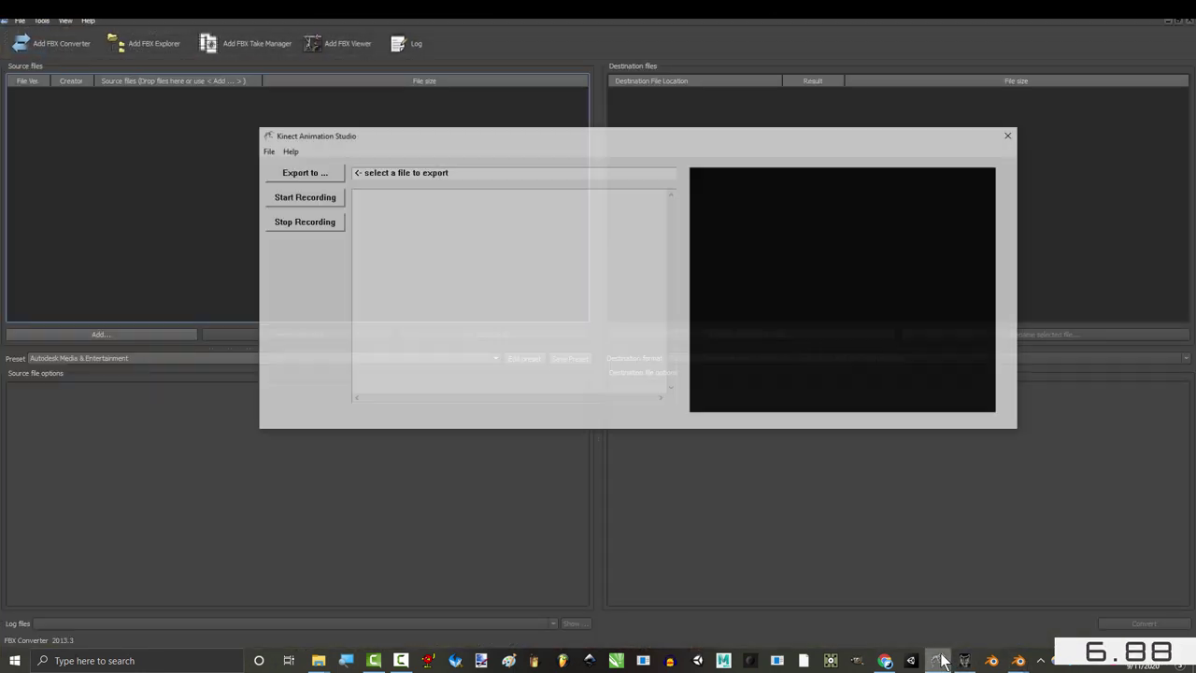
# - In Kinect Animation Studio, set the export file to transferExample on the Desktop as FBX binary and start recording
pyautogui.click(300, 172)
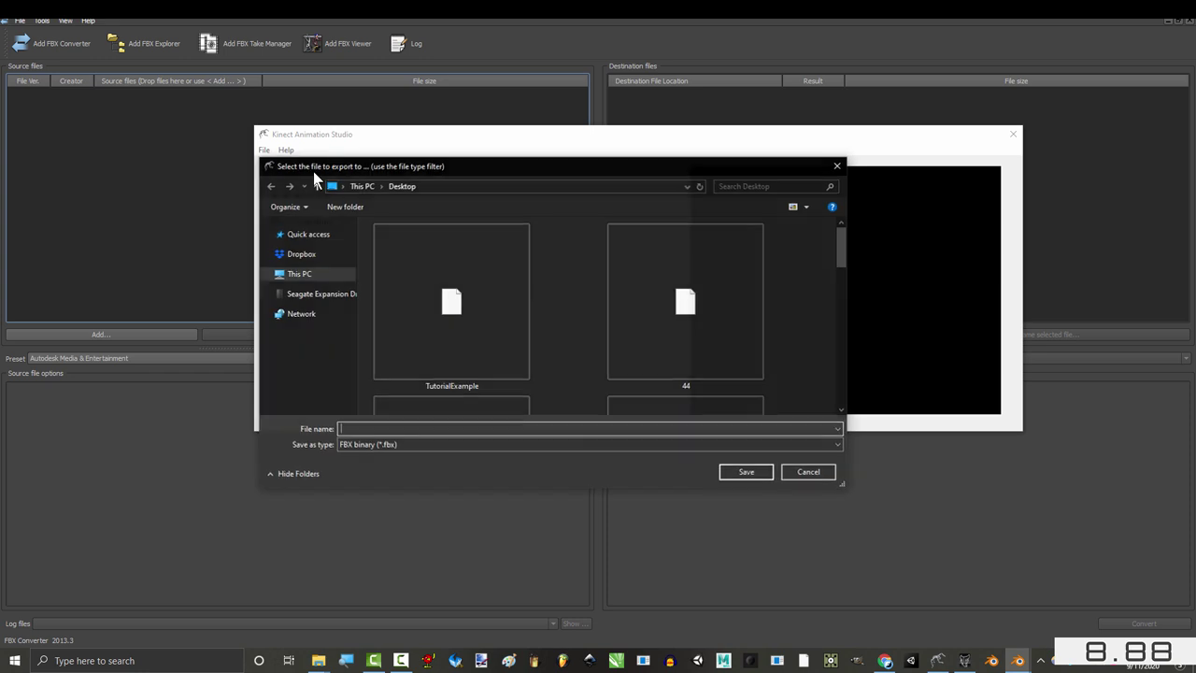
pyautogui.write('transferEx')
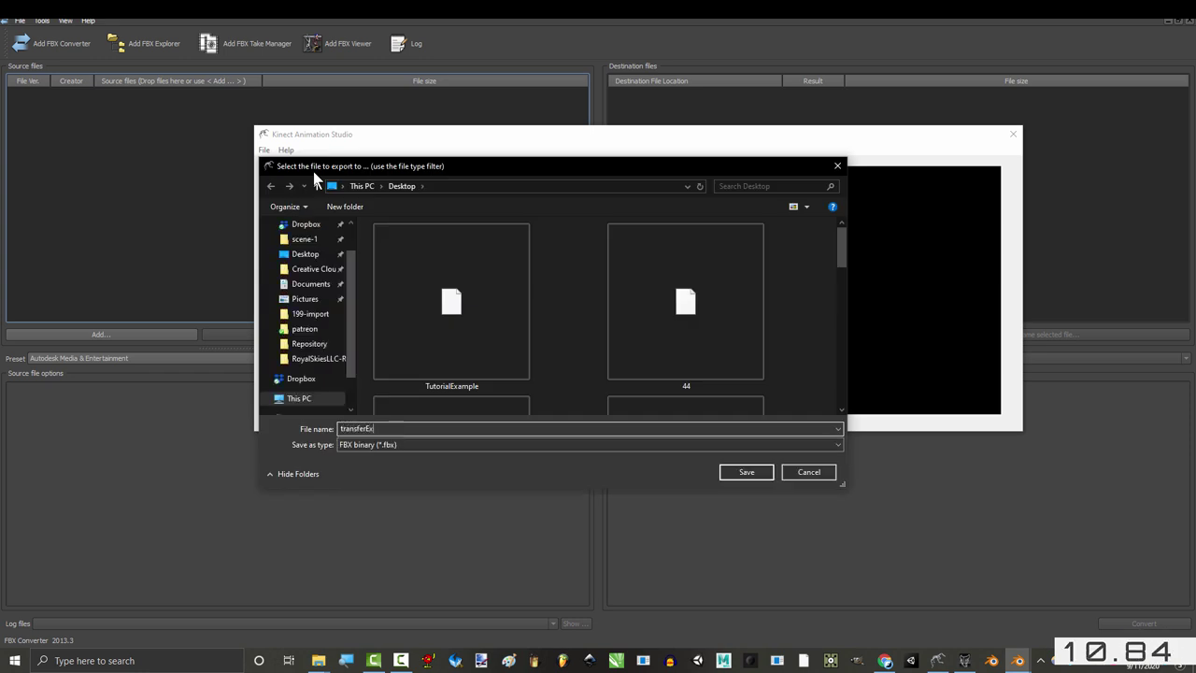
pyautogui.write('ample')
pyautogui.press('Return')
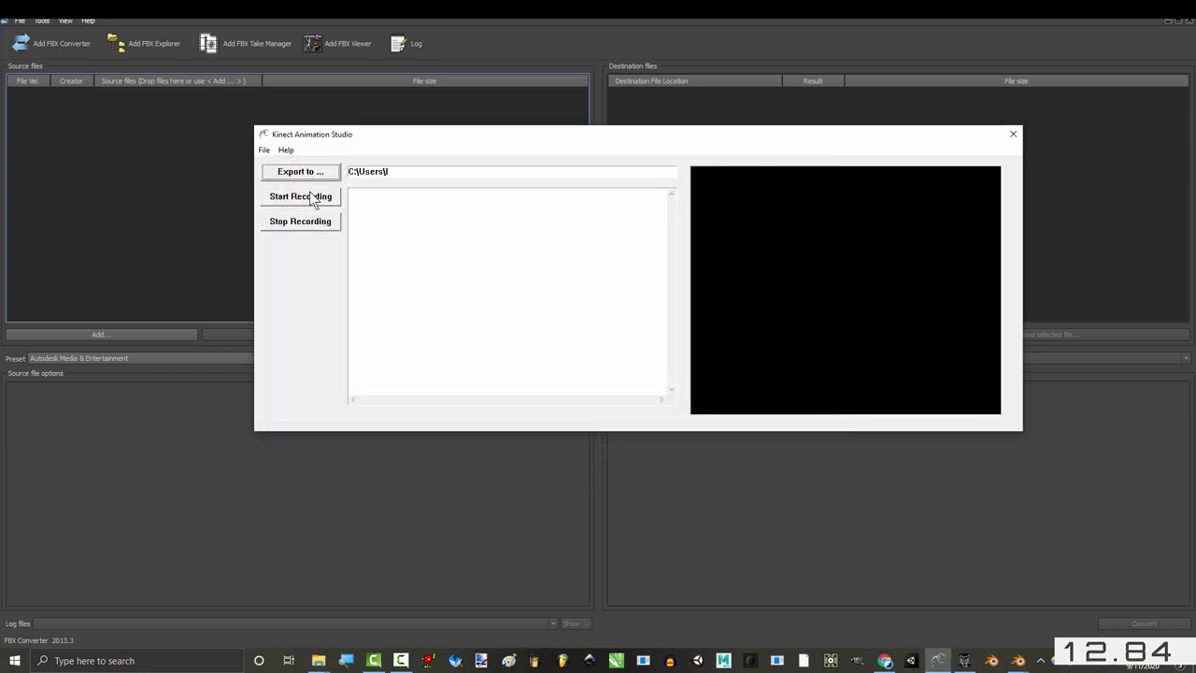
pyautogui.click(314, 197)
# - Play the clip 20200903_161144_00 from the Repository folder in Kinect Studio, and stop the Kinect Animation Studio recording when it ends
pyautogui.moveTo(318, 660)
pyautogui.click(359, 609)
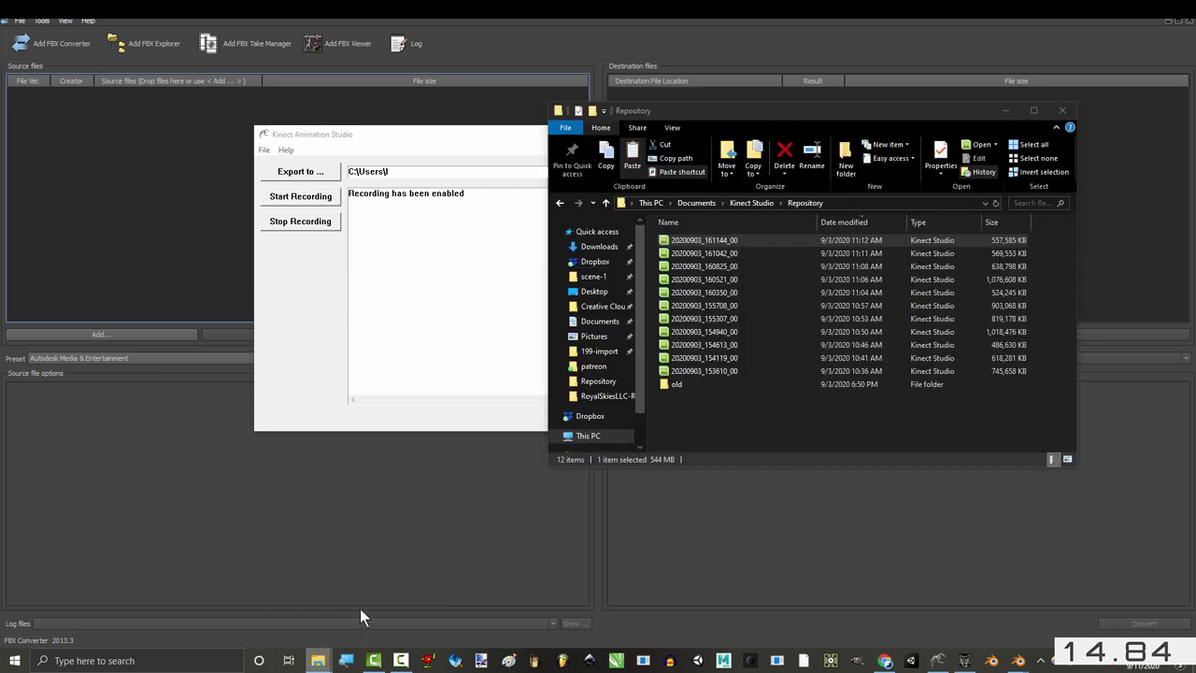
pyautogui.doubleClick(705, 240)
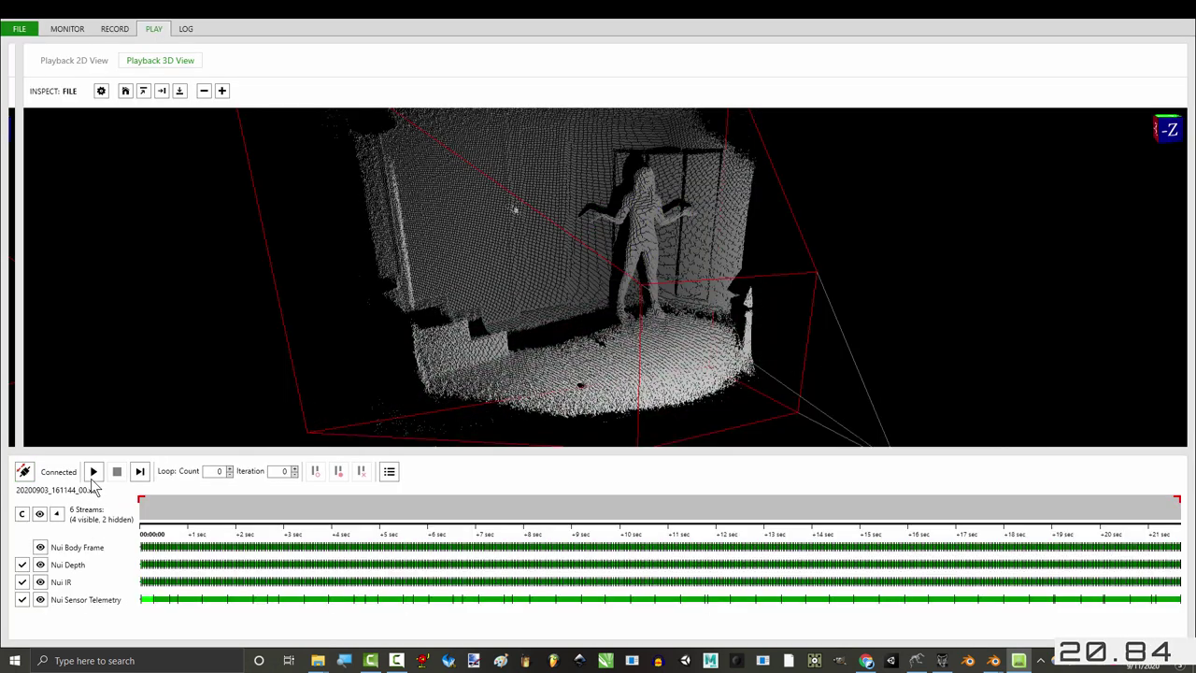
pyautogui.click(94, 472)
pyautogui.click(917, 661)
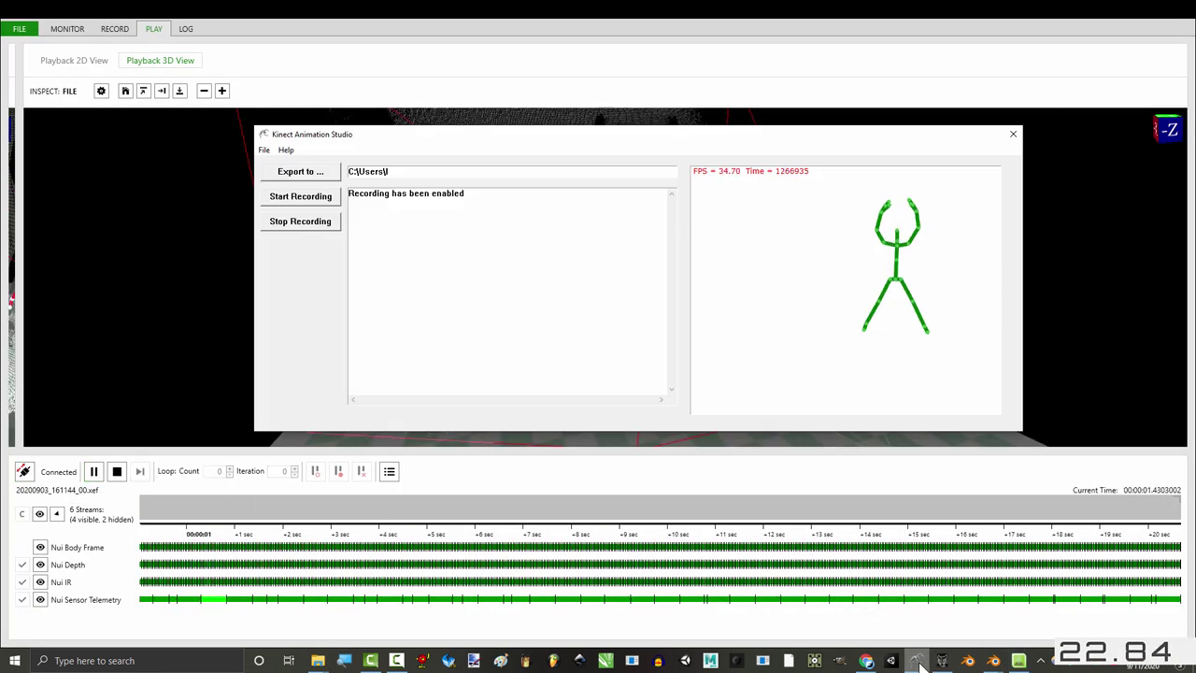
pyautogui.click(313, 224)
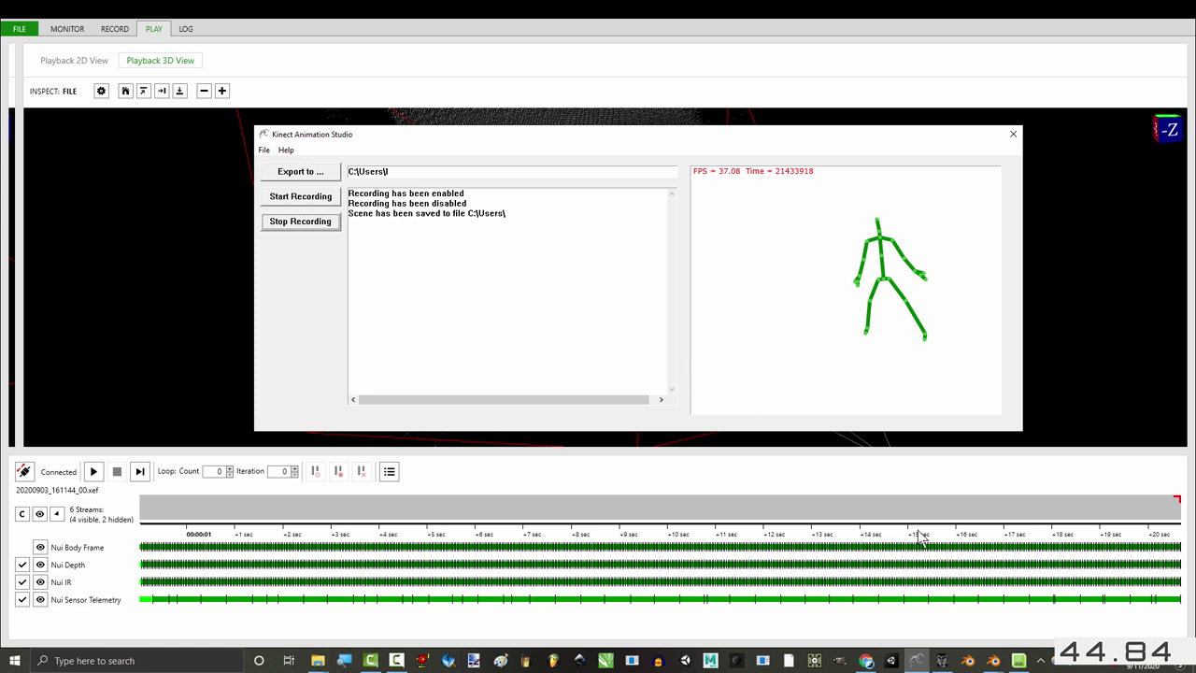
# - Switch to FBX Converter and add transferExample from the Desktop as a source file
pyautogui.click(942, 660)
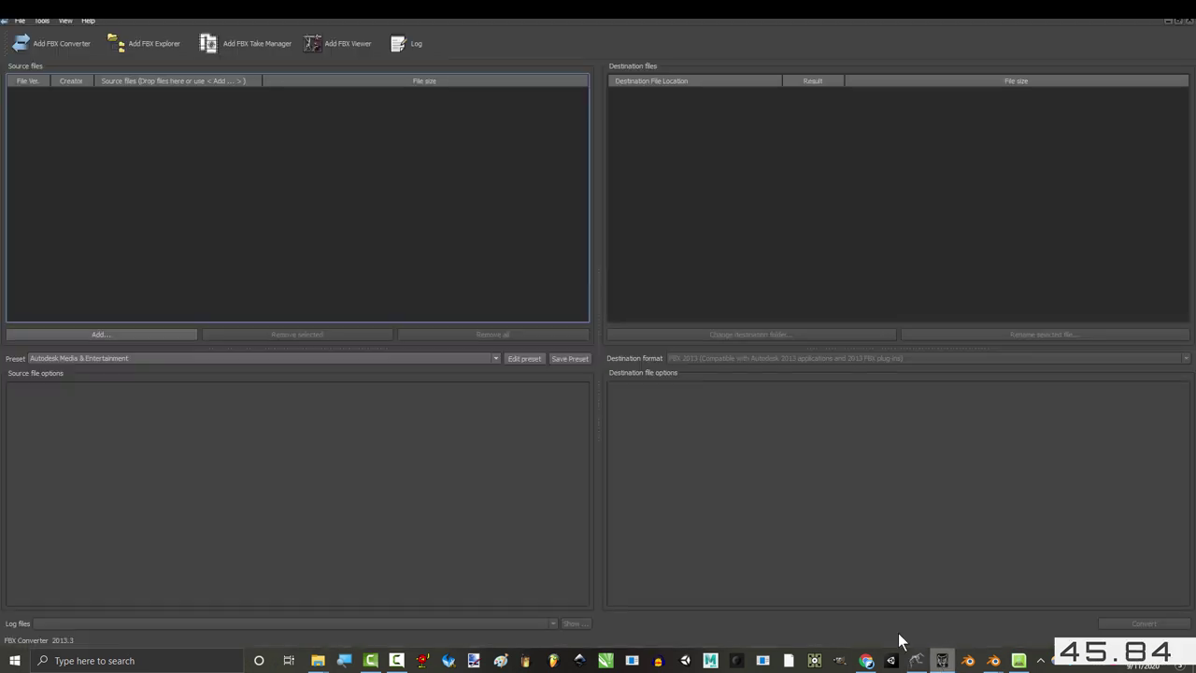
pyautogui.click(133, 333)
pyautogui.doubleClick(375, 192)
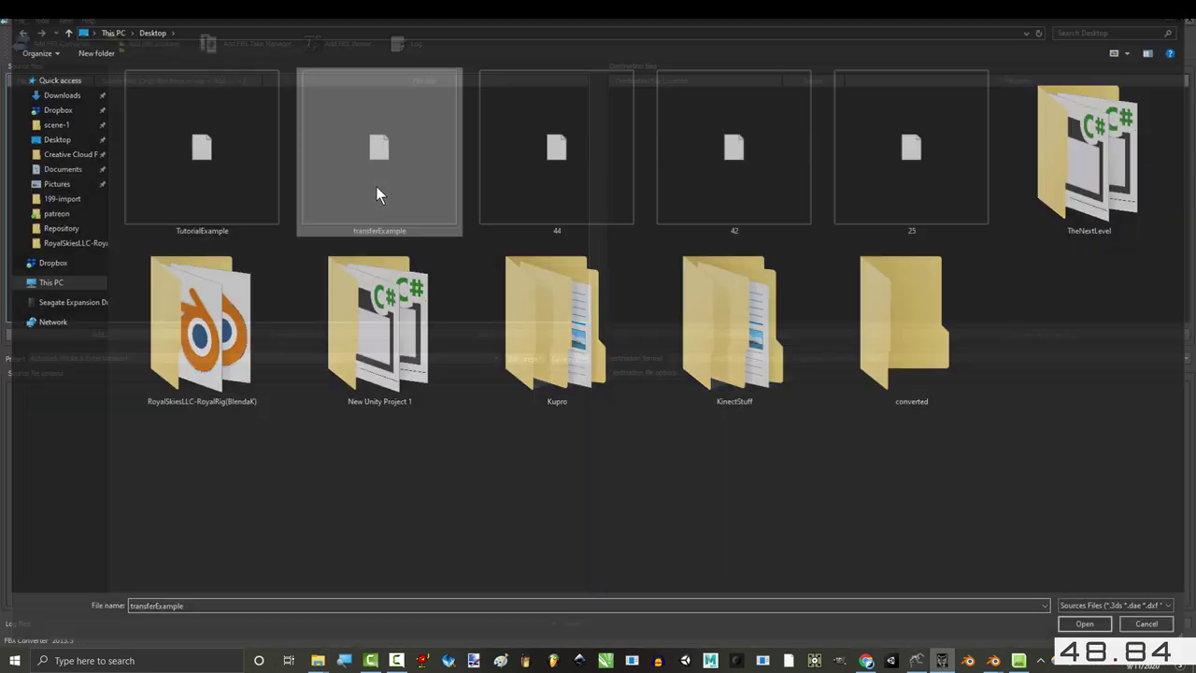
# - Set the destination folder to converted on the Desktop and convert the file to FBX 2013
pyautogui.click(724, 337)
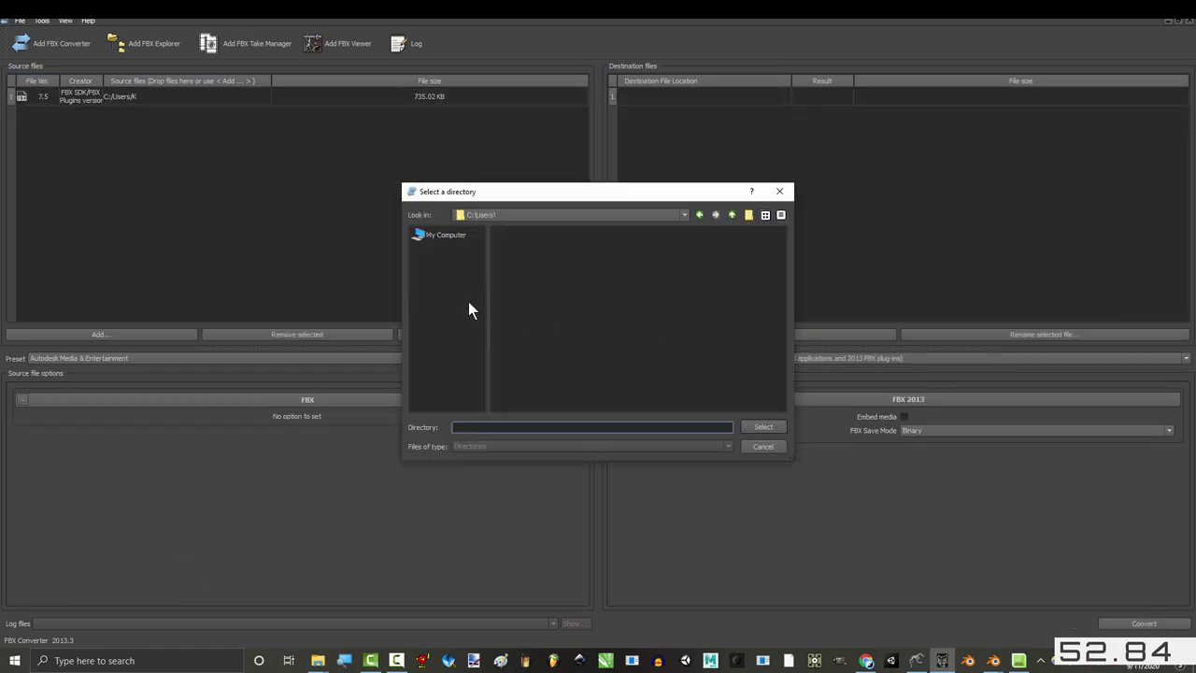
pyautogui.click(439, 255)
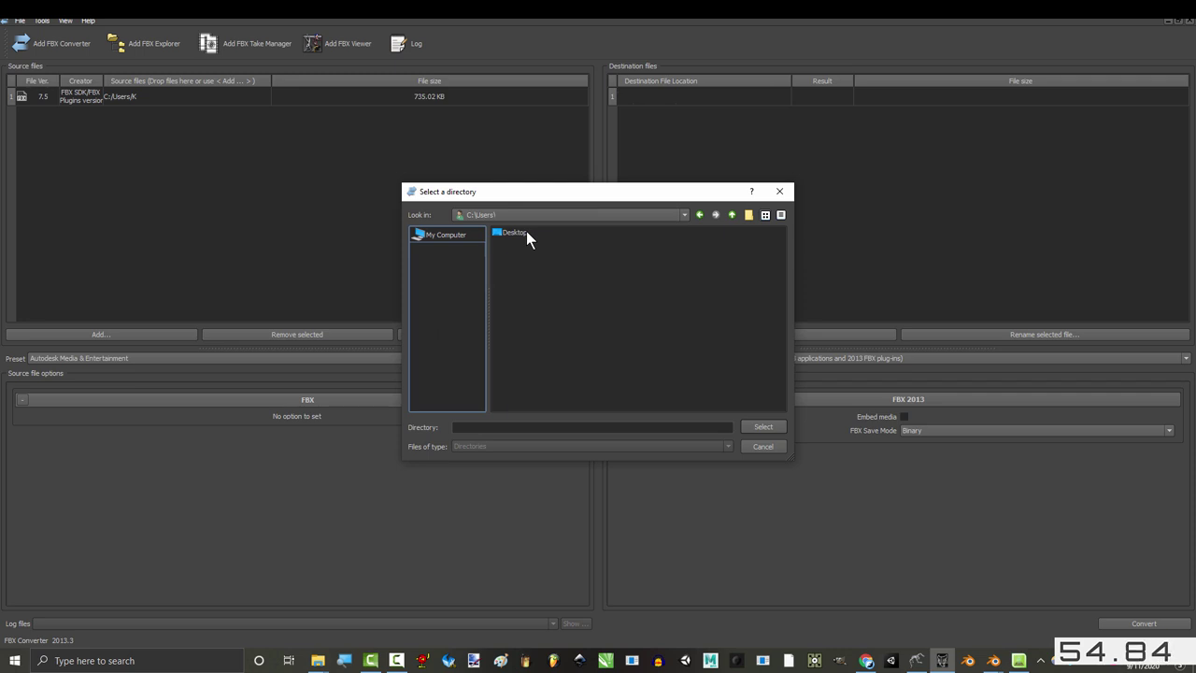
pyautogui.doubleClick(523, 324)
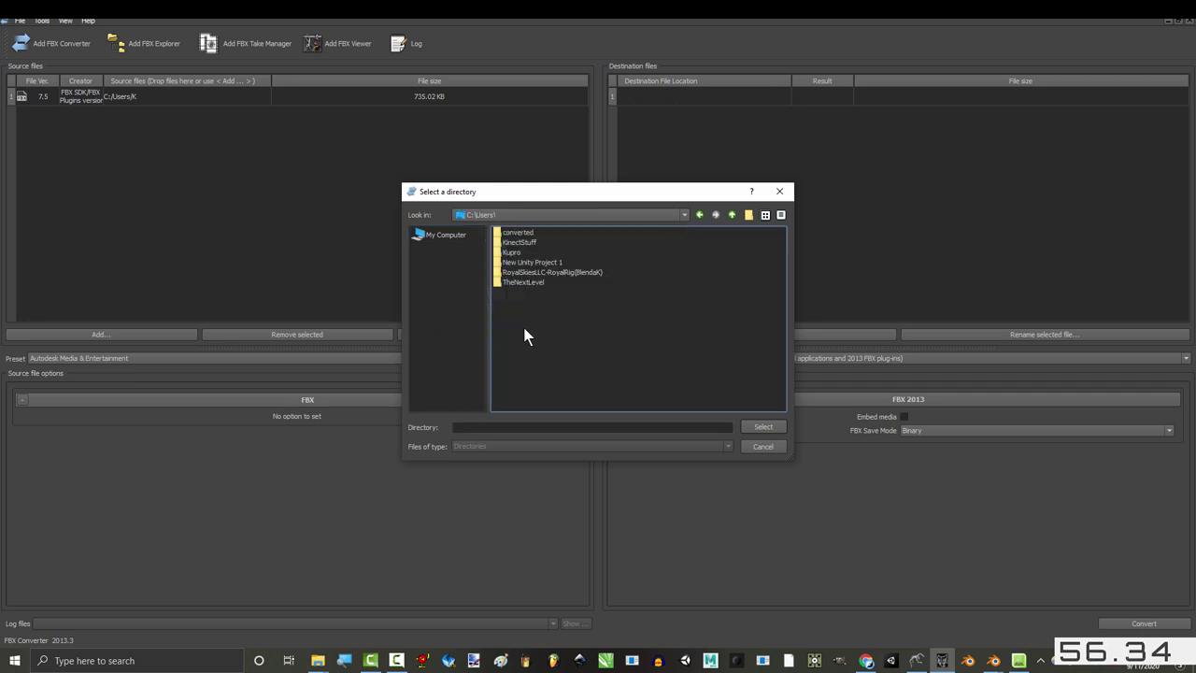
pyautogui.click(520, 233)
pyautogui.click(770, 426)
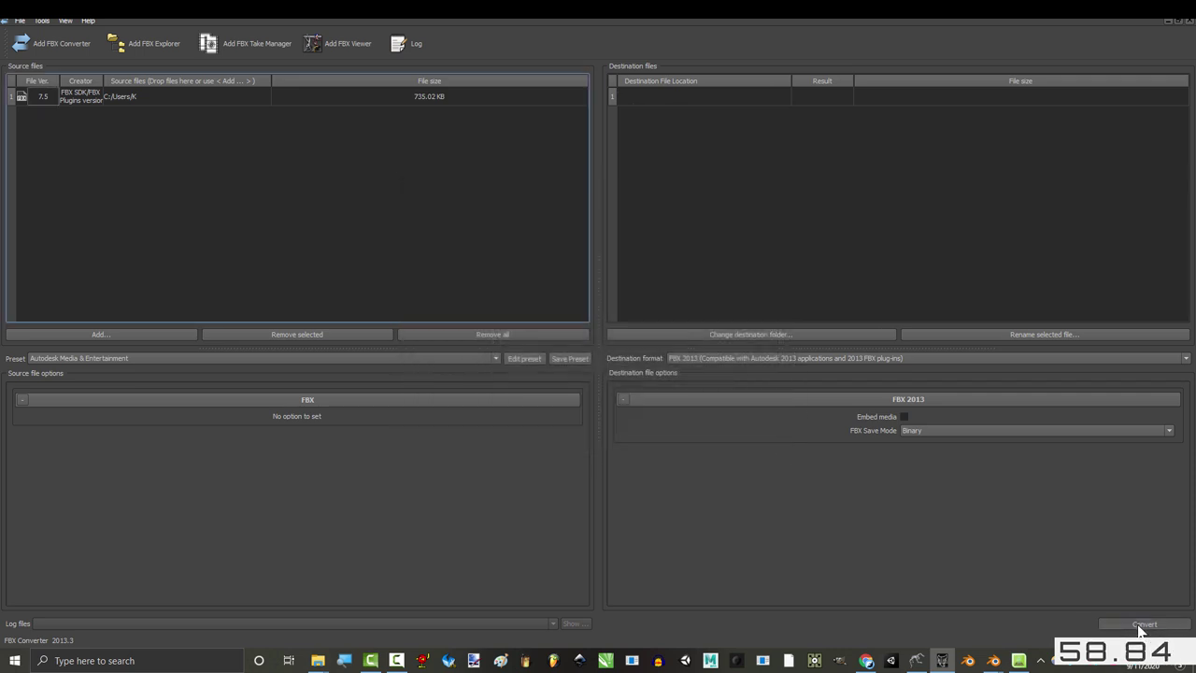
# - Switch to the Blender window with the animations filter file and import transferExample.fbx from the Desktop's converted folder
pyautogui.moveTo(993, 661)
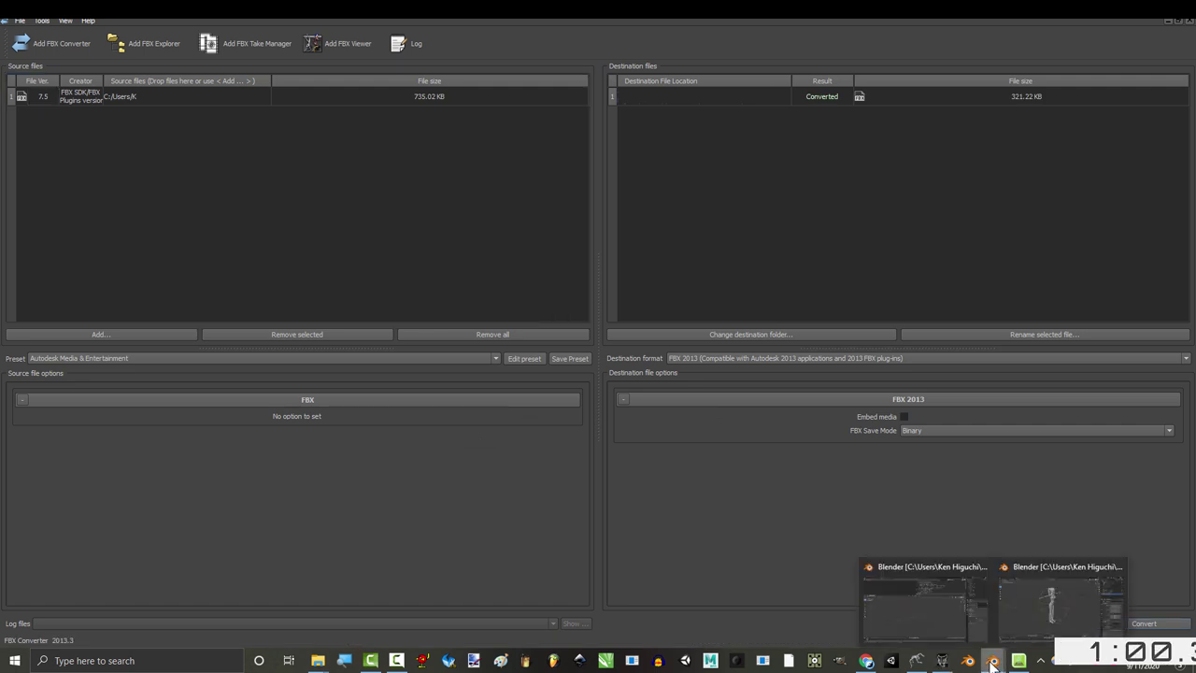
pyautogui.click(938, 634)
pyautogui.click(28, 22)
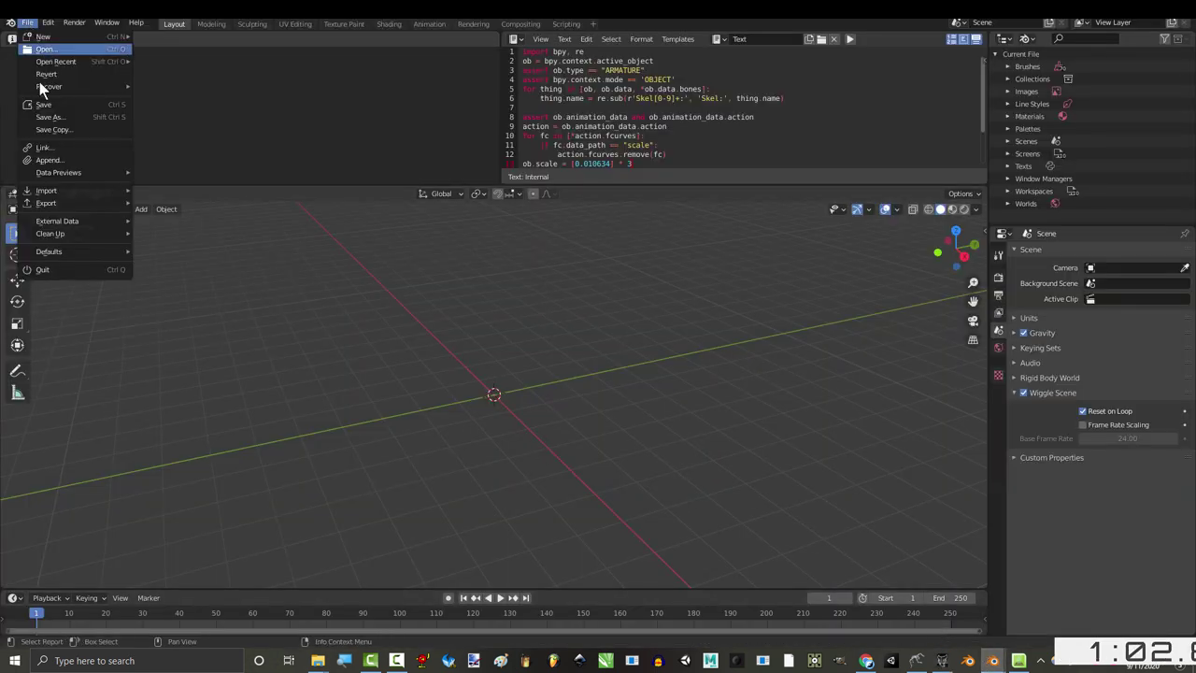
pyautogui.moveTo(46, 192)
pyautogui.click(178, 267)
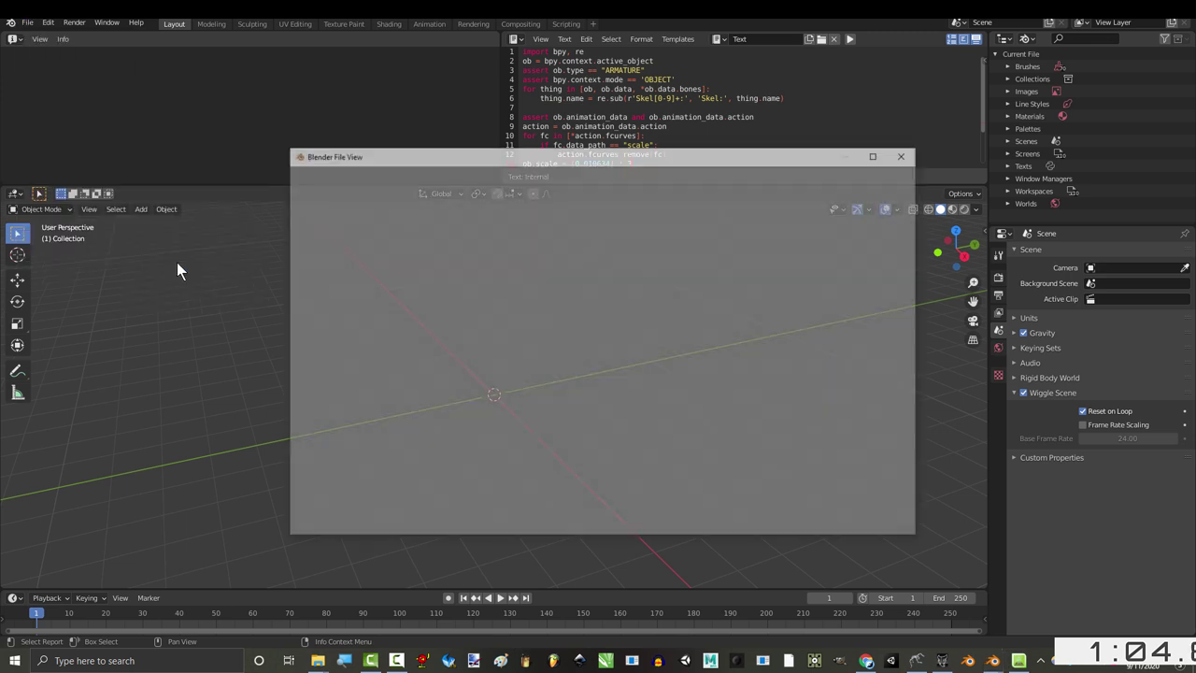
pyautogui.click(324, 304)
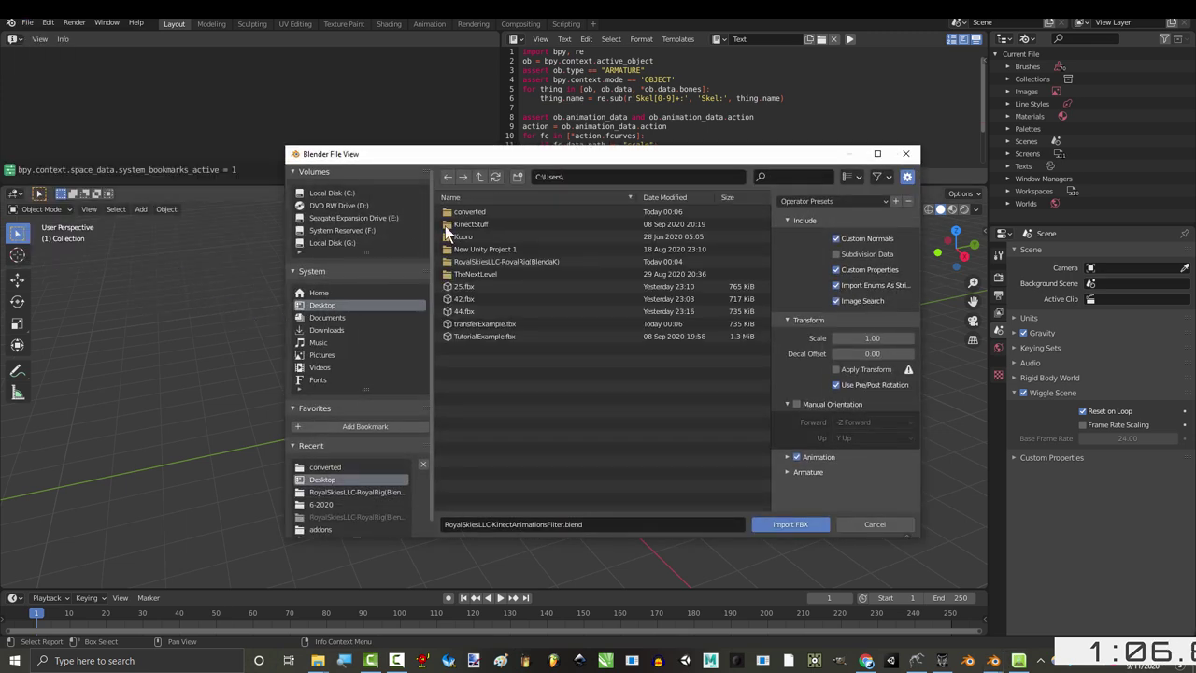
pyautogui.doubleClick(472, 211)
pyautogui.click(491, 386)
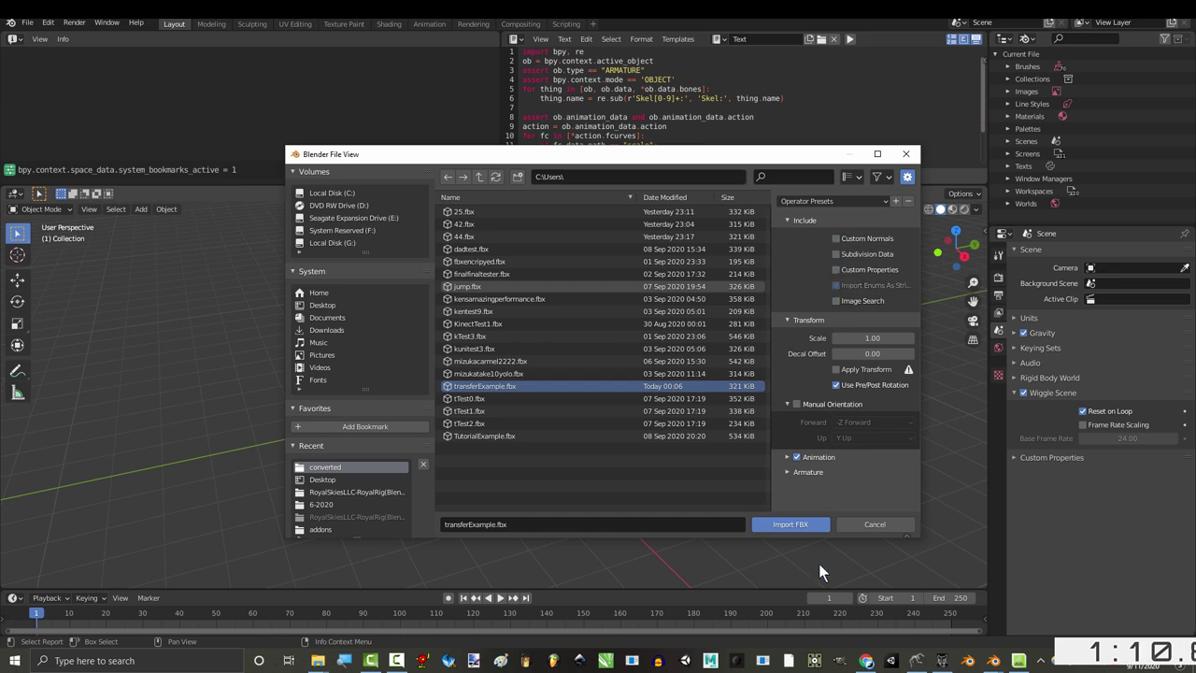
pyautogui.click(808, 527)
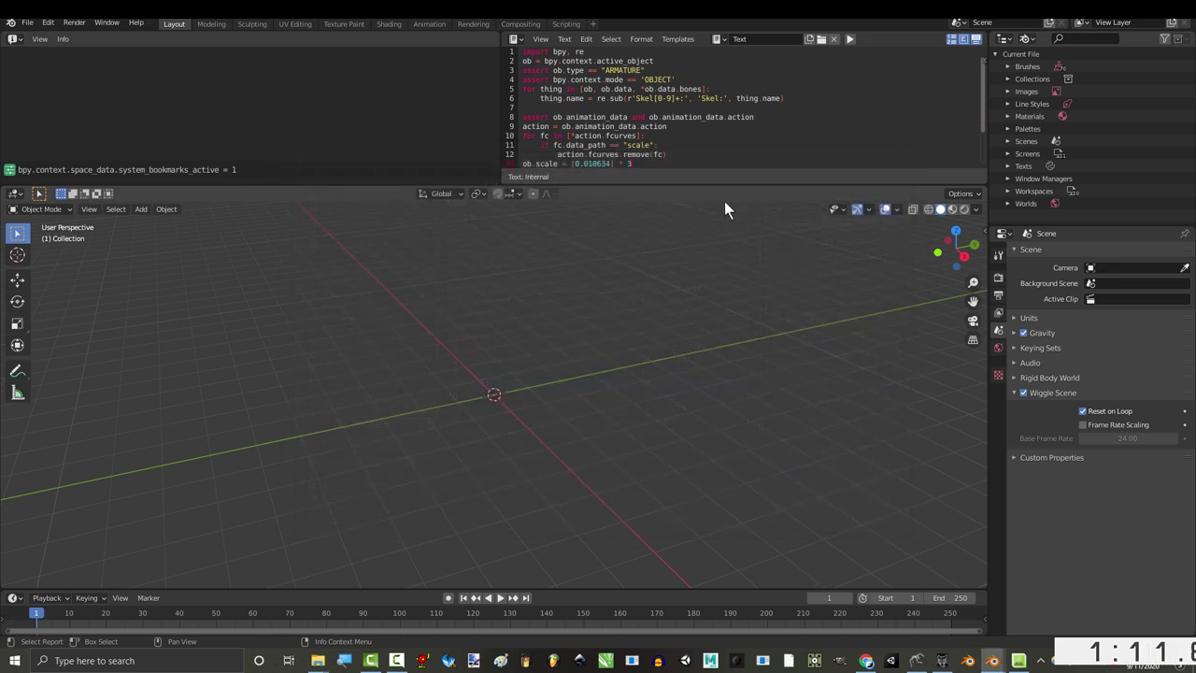
# - Run the cleanup script on the imported armature and save the file with its action renamed transferExample
pyautogui.click(849, 39)
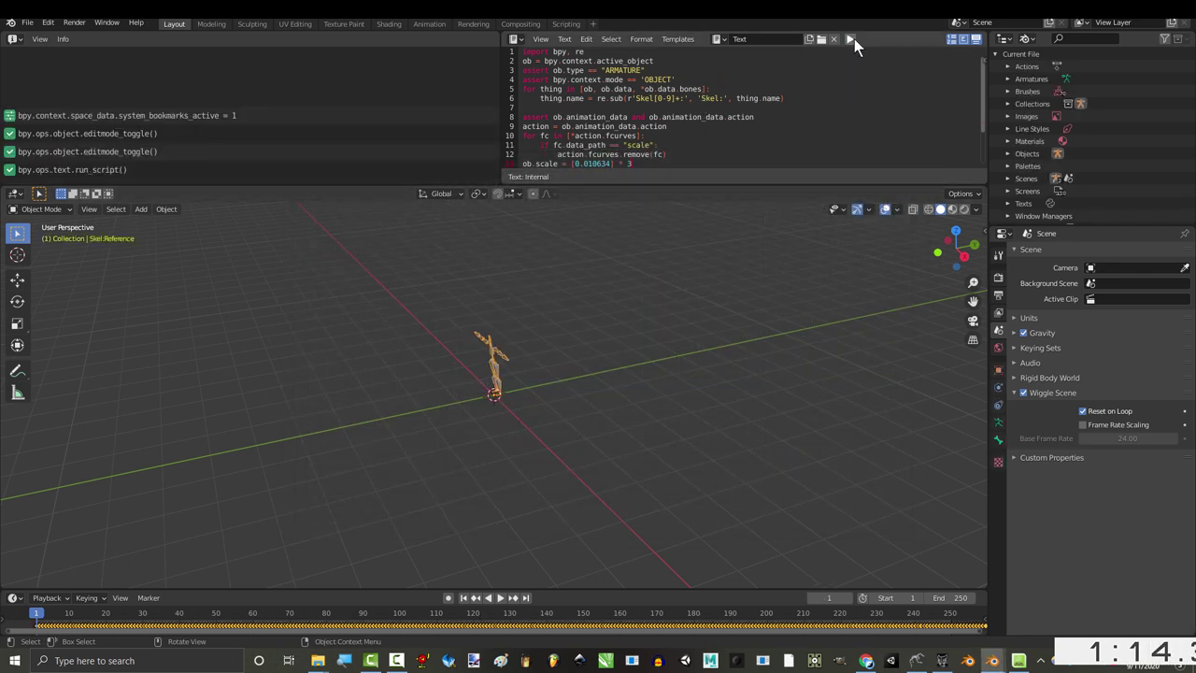
pyautogui.click(1008, 67)
pyautogui.doubleClick(1068, 79)
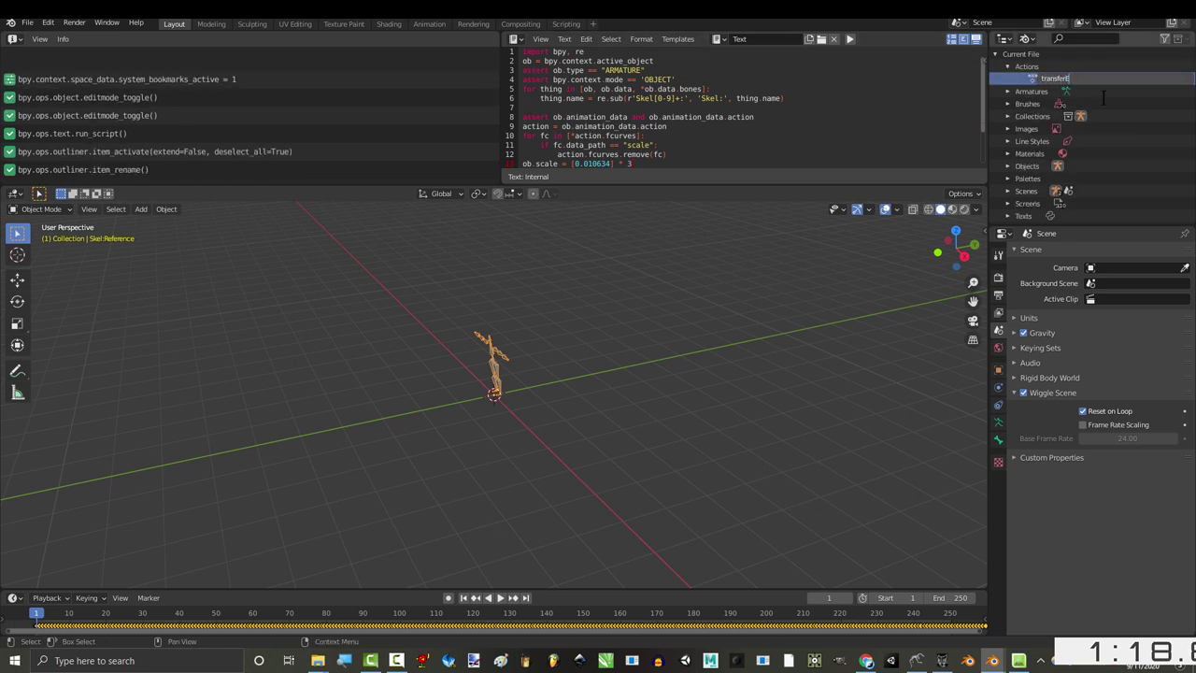
pyautogui.press('Return')
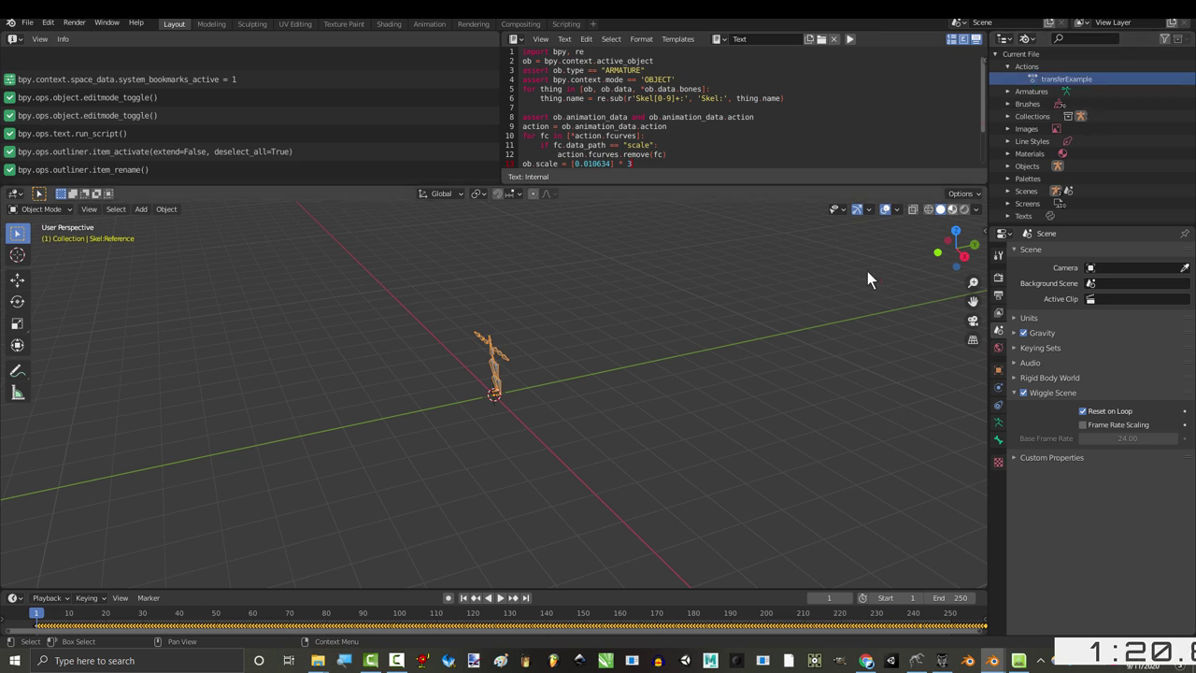
pyautogui.hotkey('ctrl', 's')
# - Switch to the Blender window with the rigged character and append the transferExample action from RoyalSkiesLLC-KinectAnimationsFilter.blend
pyautogui.moveTo(992, 661)
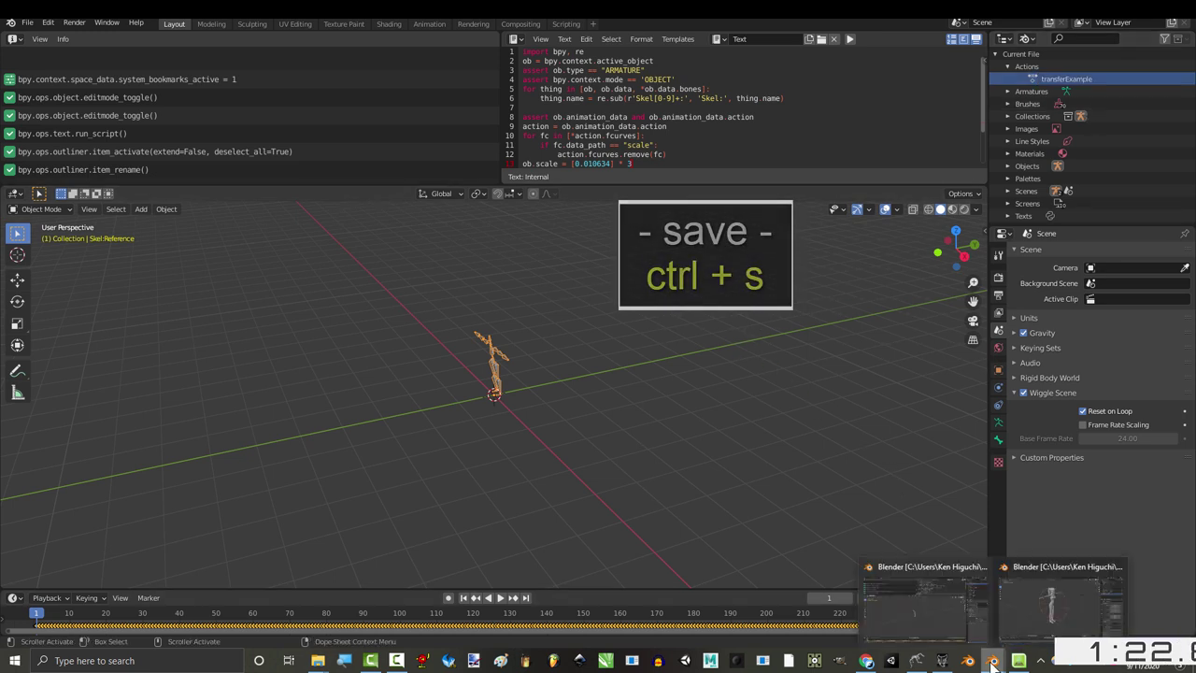
pyautogui.click(1093, 613)
pyautogui.click(28, 23)
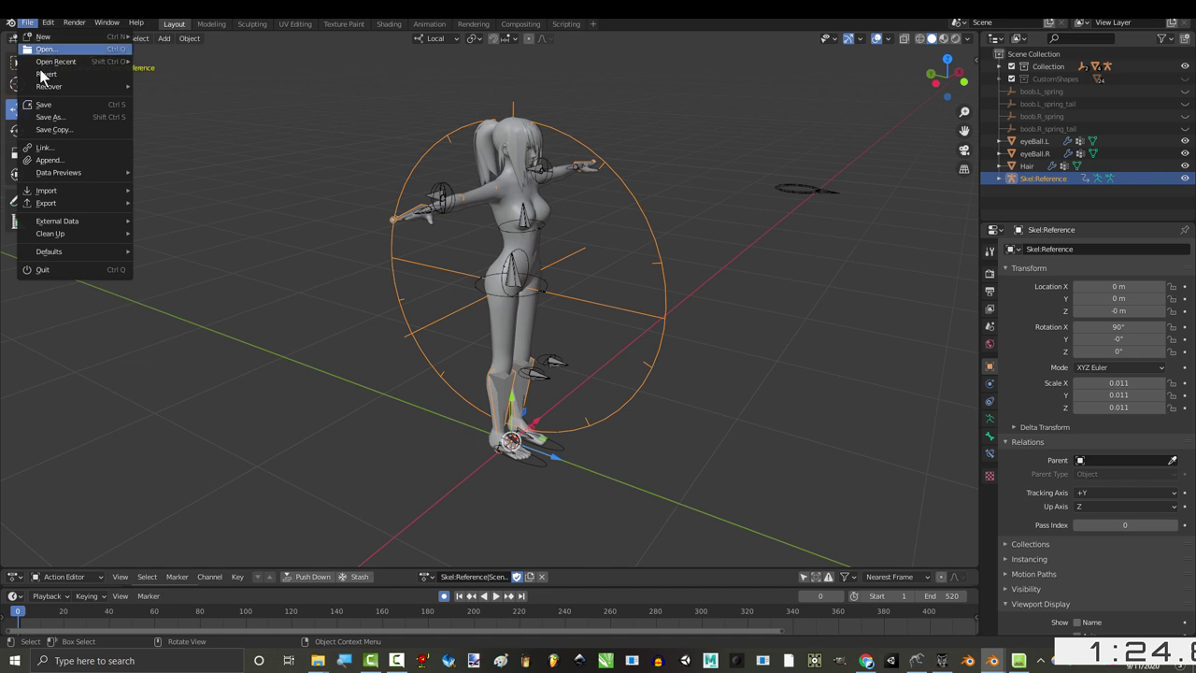
pyautogui.click(67, 162)
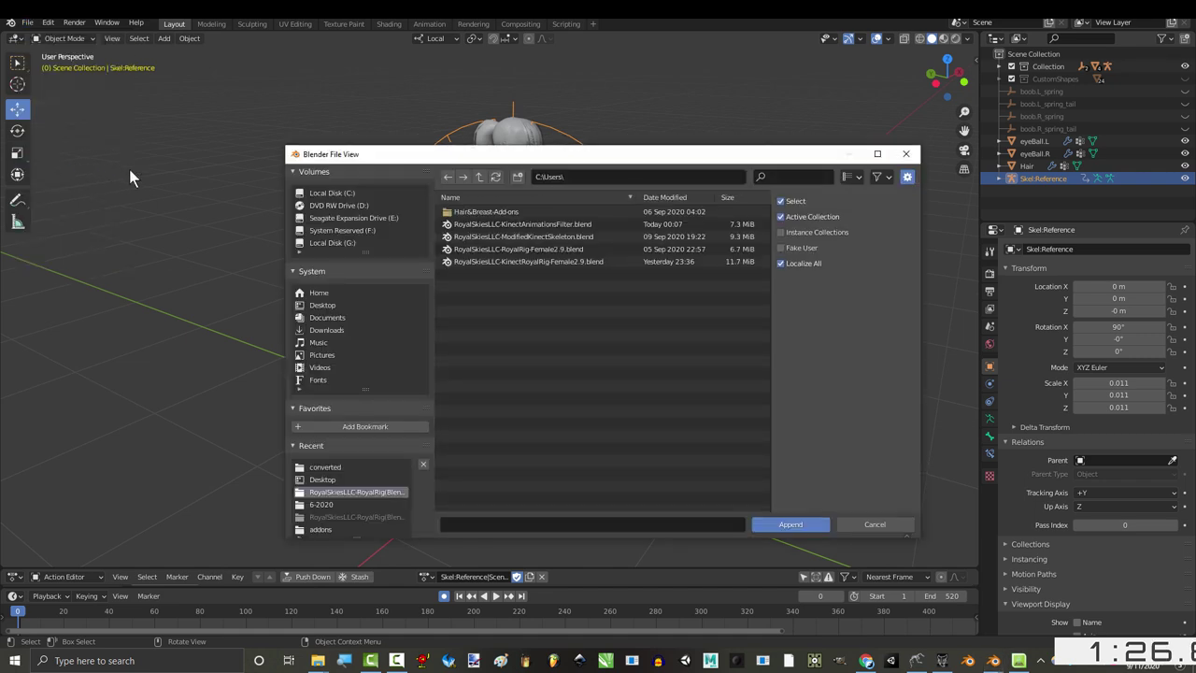
pyautogui.click(547, 223)
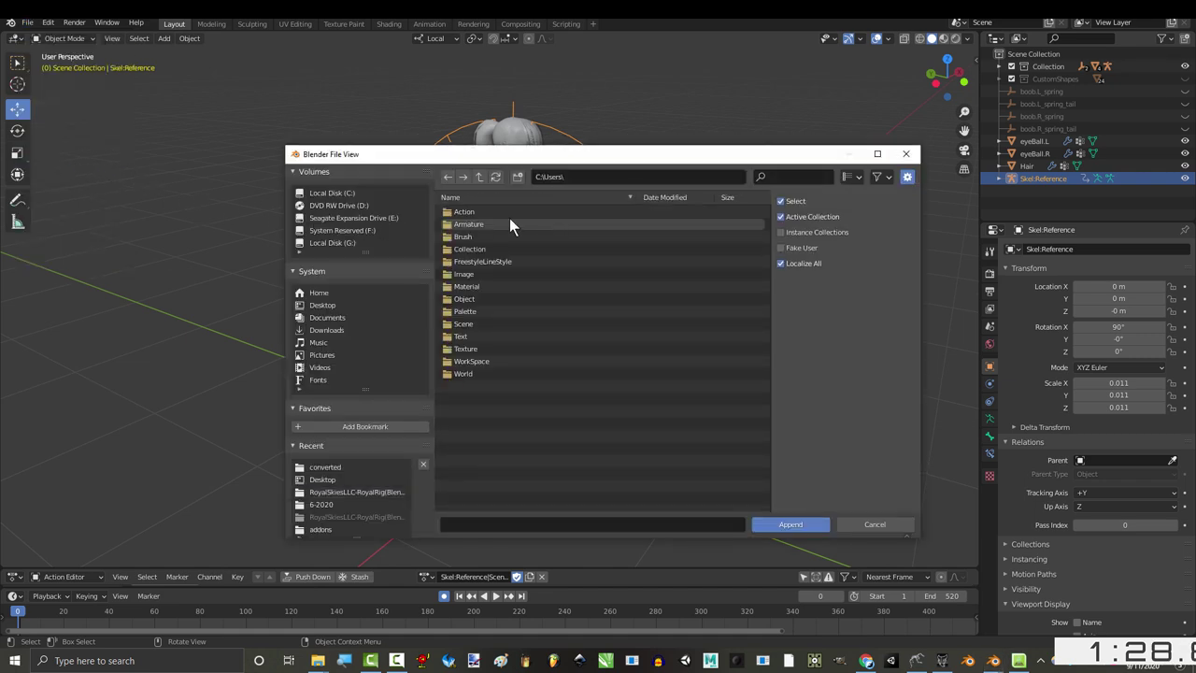
pyautogui.click(476, 211)
pyautogui.click(477, 210)
pyautogui.doubleClick(477, 212)
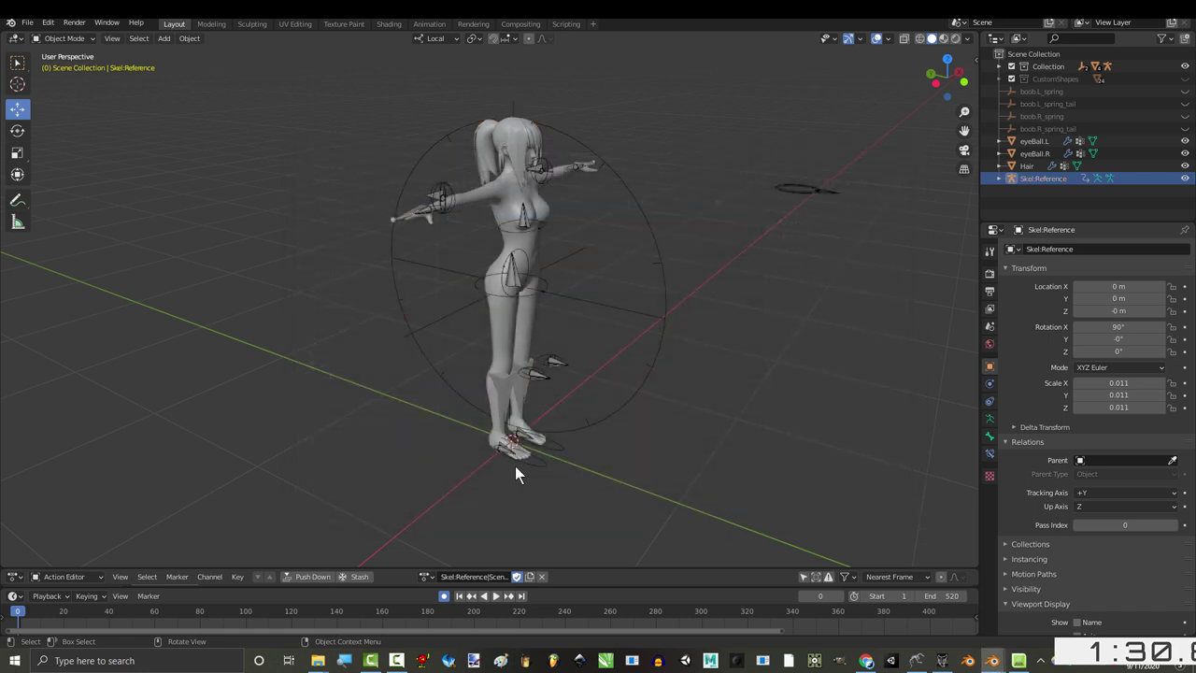
# - Assign the appended transferExample action to the Skel:Reference armature
pyautogui.click(584, 427)
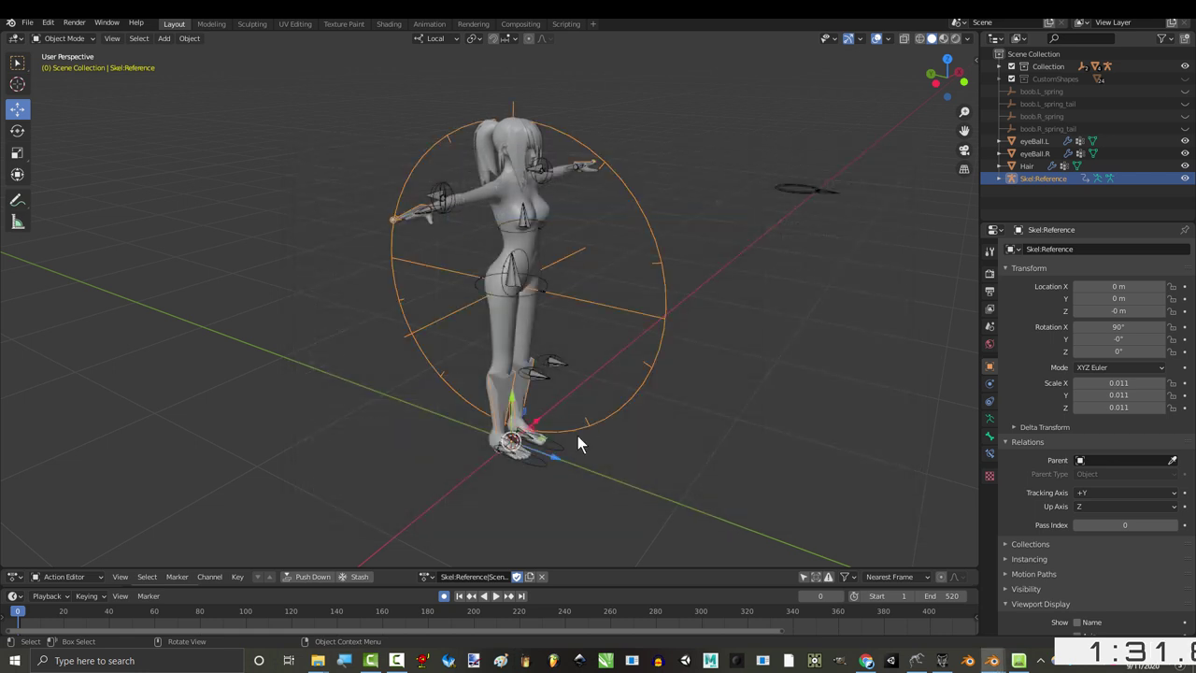
pyautogui.click(426, 576)
pyautogui.click(453, 522)
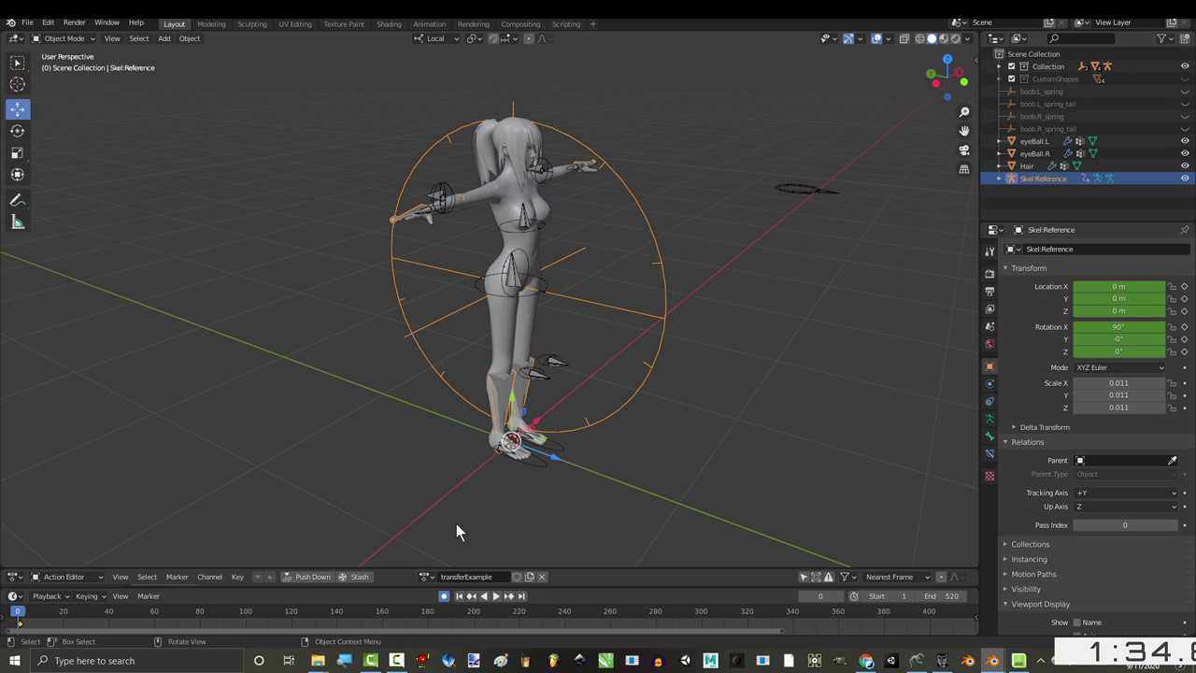
# - At frame 2, pose Skel:Reference by lowering the character until its feet meet the ground and rotating Skel:HipsRotator slightly to correct the lean
pyautogui.click(22, 612)
pyautogui.press('KP_3')
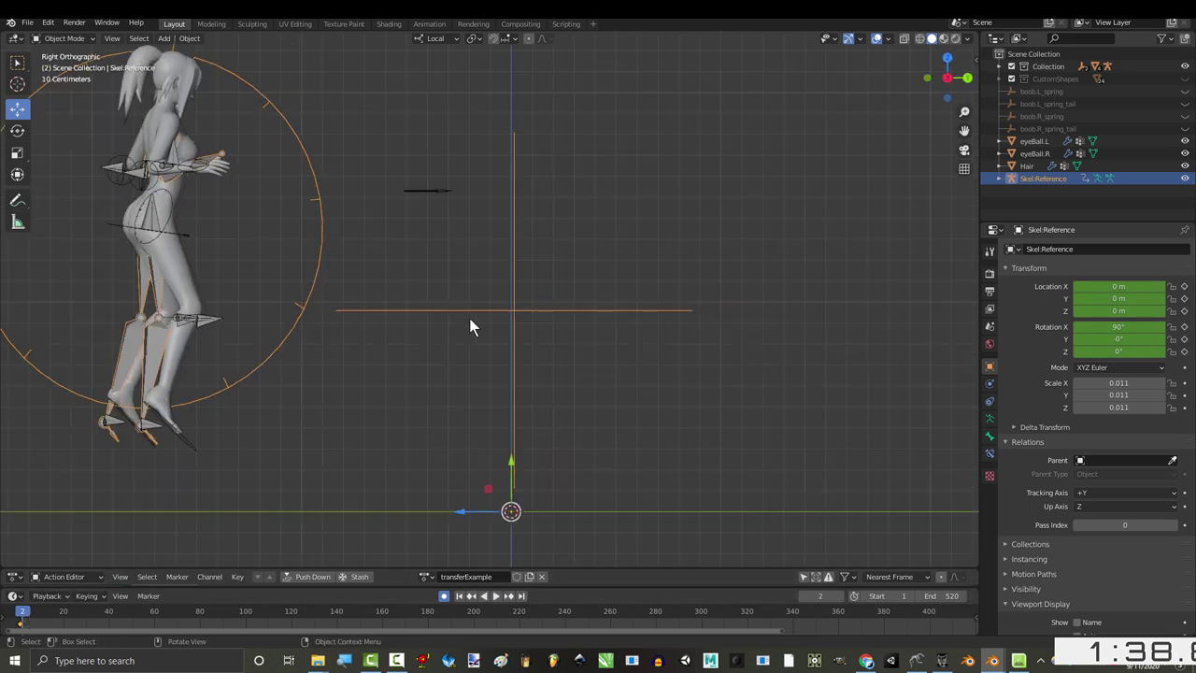
pyautogui.hotkey('ctrl', 'Tab')
pyautogui.click(515, 309)
pyautogui.moveTo(512, 273); pyautogui.dragTo(474, 335)
pyautogui.click(313, 271)
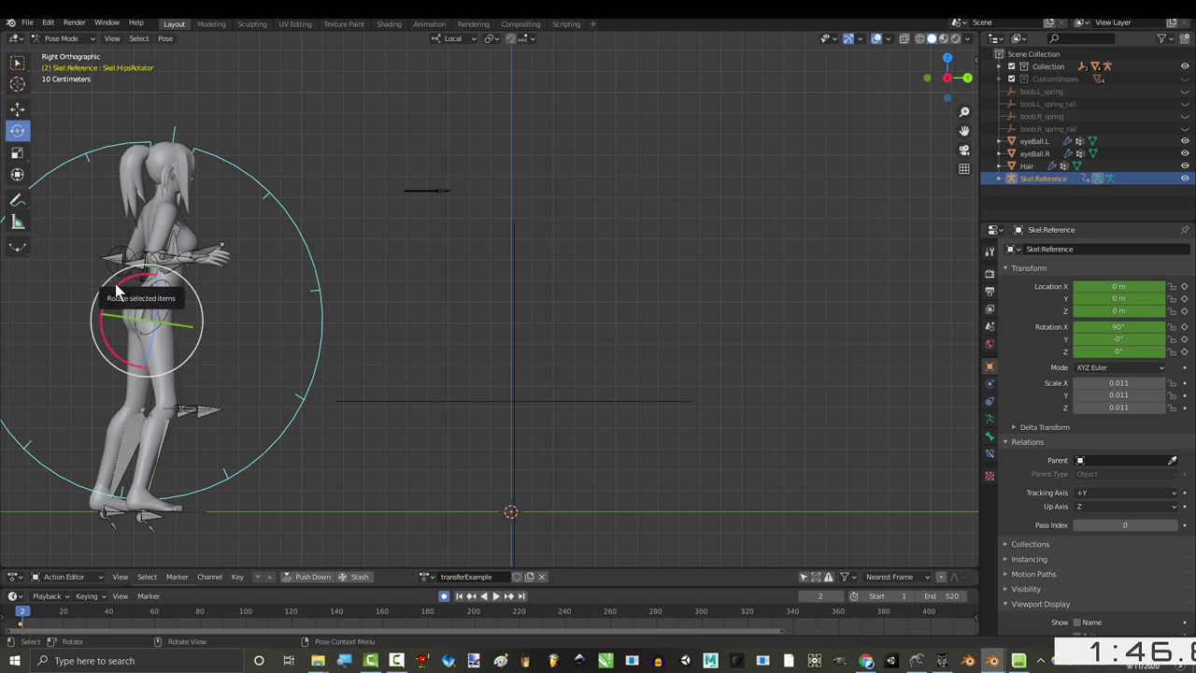
pyautogui.moveTo(116, 291)
pyautogui.mouseDown()
pyautogui.moveTo(107, 276)
pyautogui.moveTo(110, 290)
pyautogui.mouseUp()
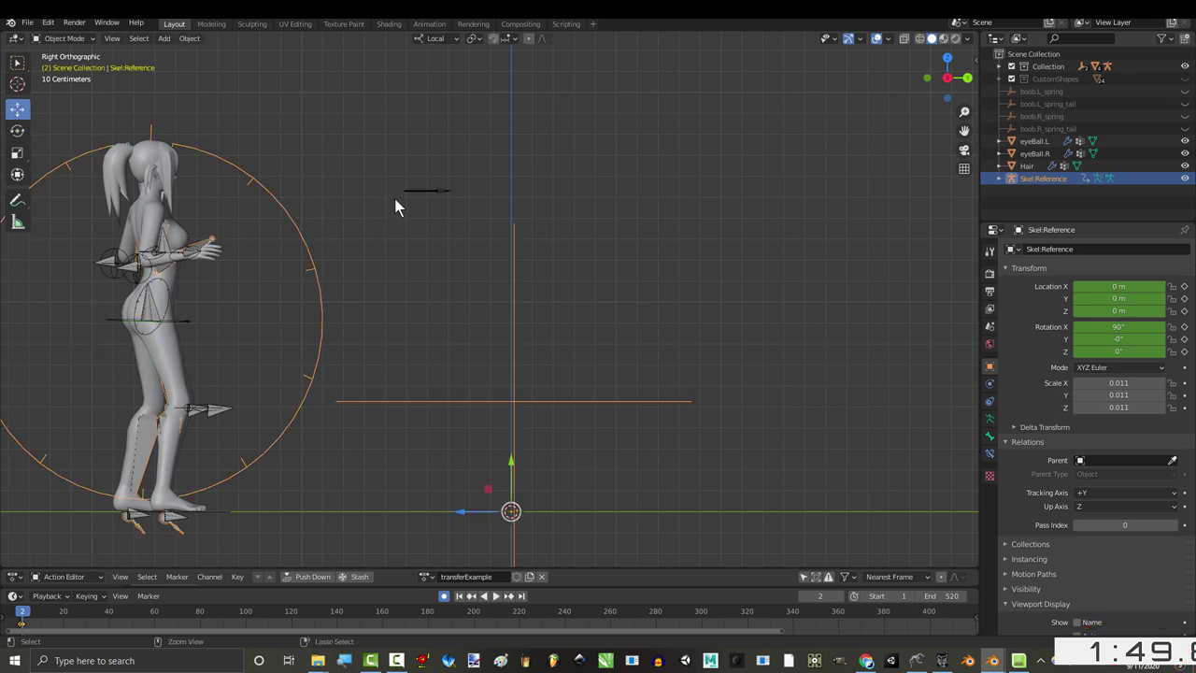
# - Select the Armature's cHeadTarget control and play back the transferred animation, viewing the character from several angles
pyautogui.click(418, 192)
pyautogui.click(443, 193)
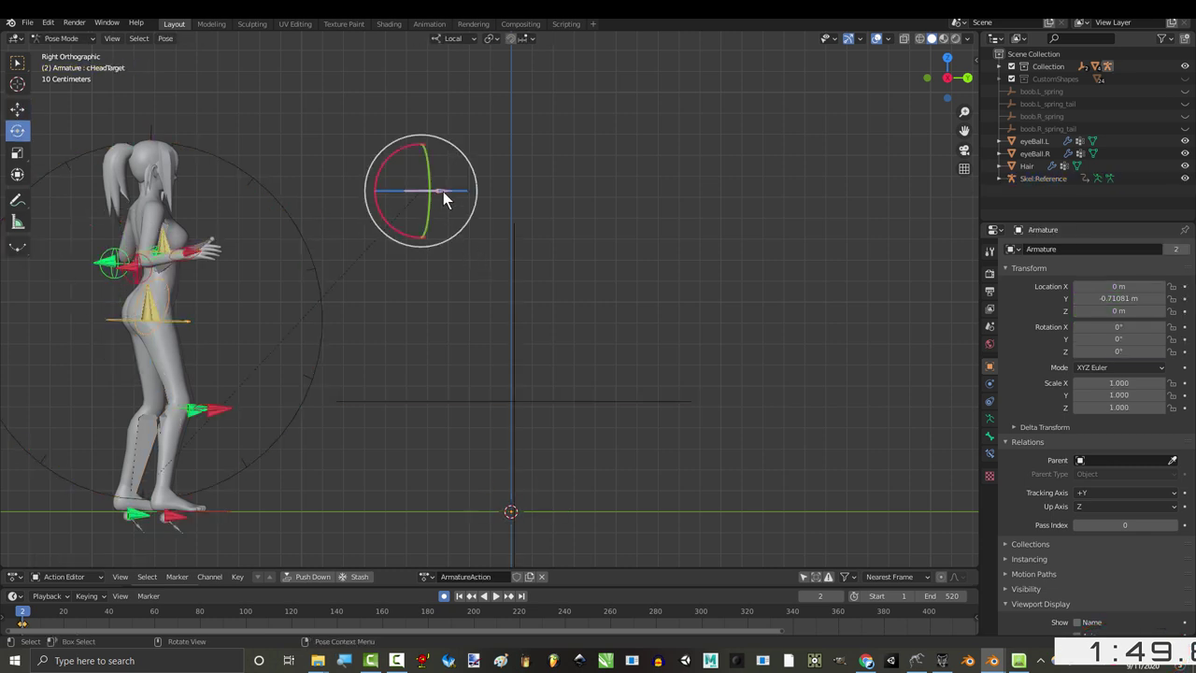
pyautogui.moveTo(475, 246); pyautogui.dragTo(452, 323, button='middle')
pyautogui.press('space')
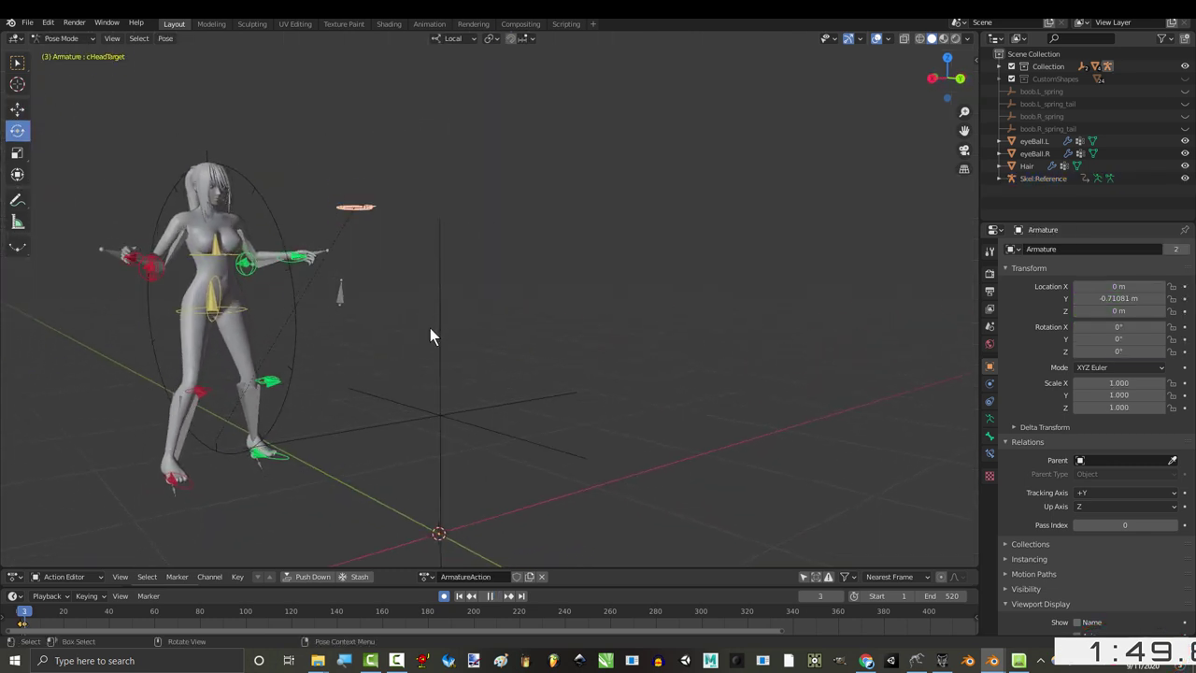
pyautogui.keyDown('shift'); pyautogui.moveTo(399, 370); pyautogui.dragTo(422, 349, button='middle'); pyautogui.keyUp('shift')
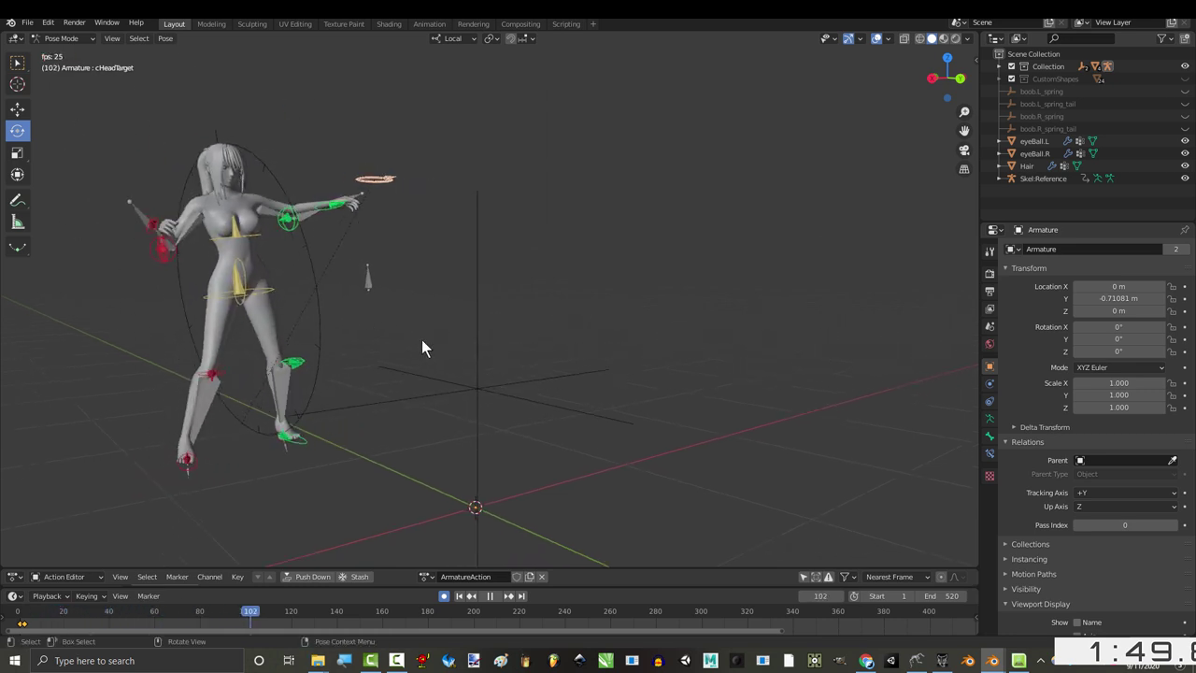
pyautogui.moveTo(378, 386); pyautogui.dragTo(470, 387, button='middle')
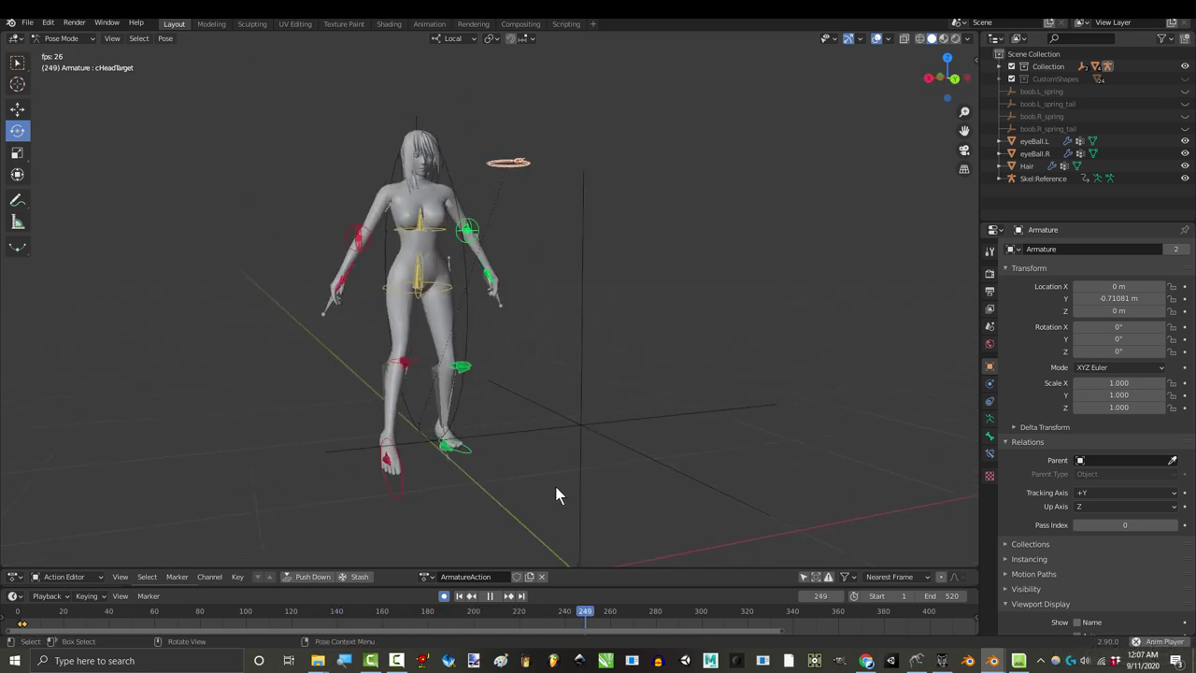
pyautogui.click(490, 595)
# - At frame 310, try adjusting the right hand control handIK.R and lower the Spine0 control to drop the torso
pyautogui.moveTo(718, 613); pyautogui.dragTo(730, 613)
pyautogui.press('Escape')
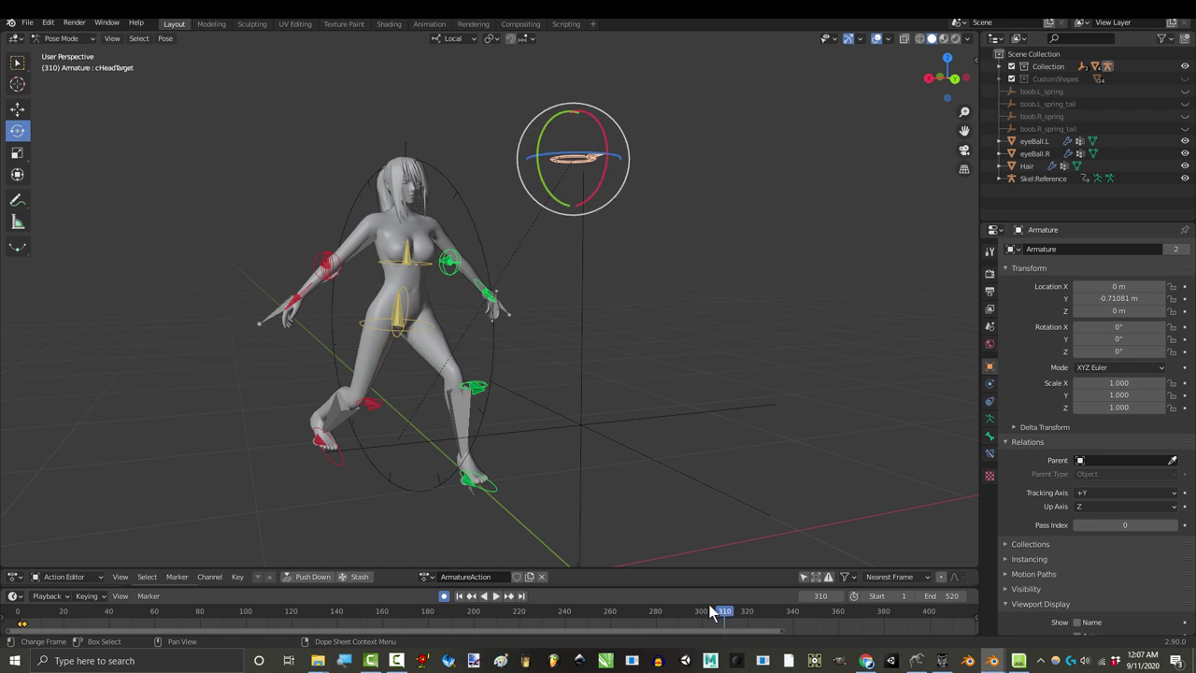
pyautogui.click(312, 296)
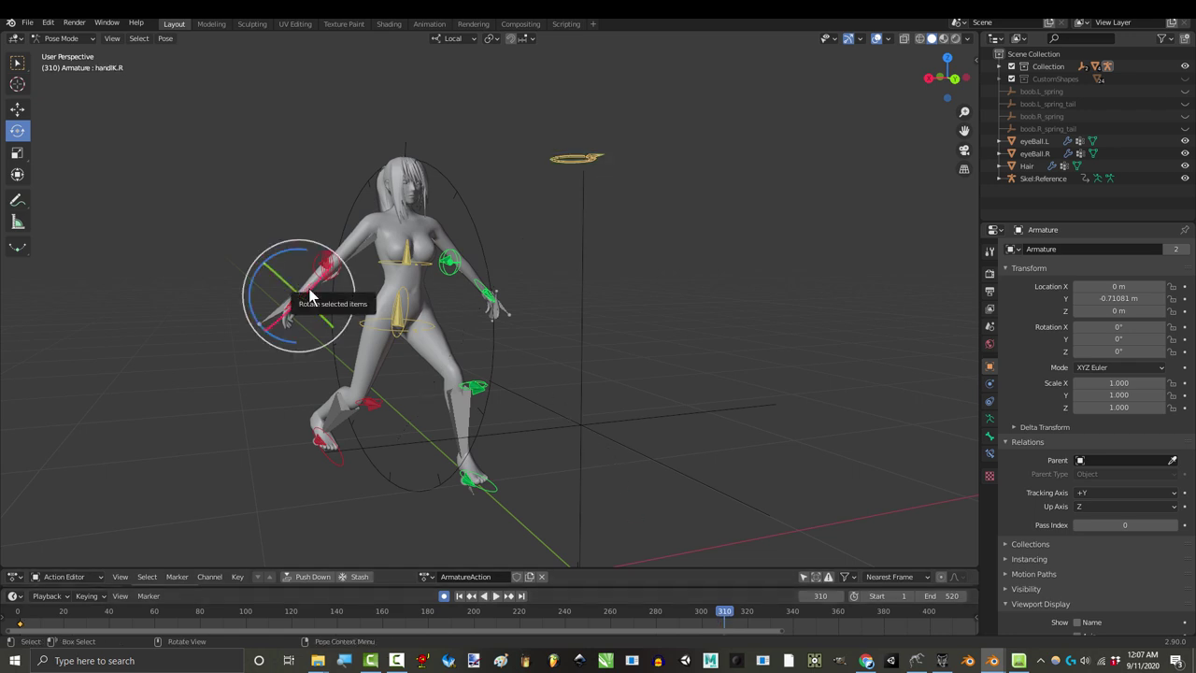
pyautogui.press('g')
pyautogui.click(311, 272)
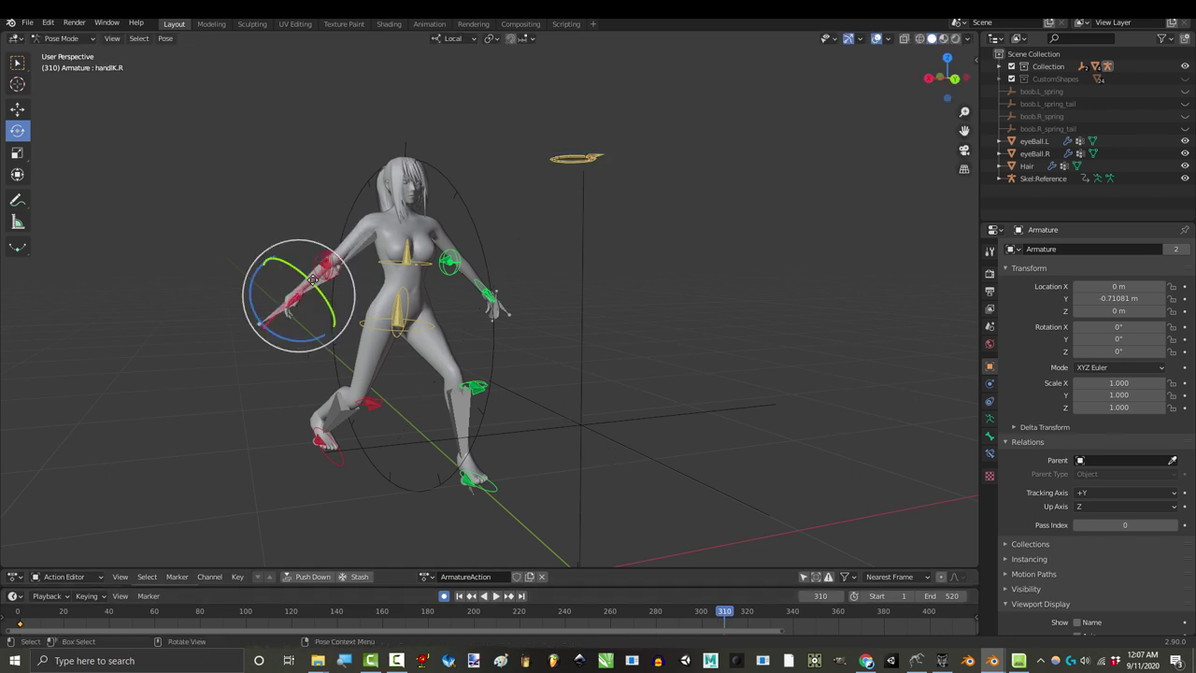
pyautogui.click(374, 317)
pyautogui.press('g')
pyautogui.click(441, 351)
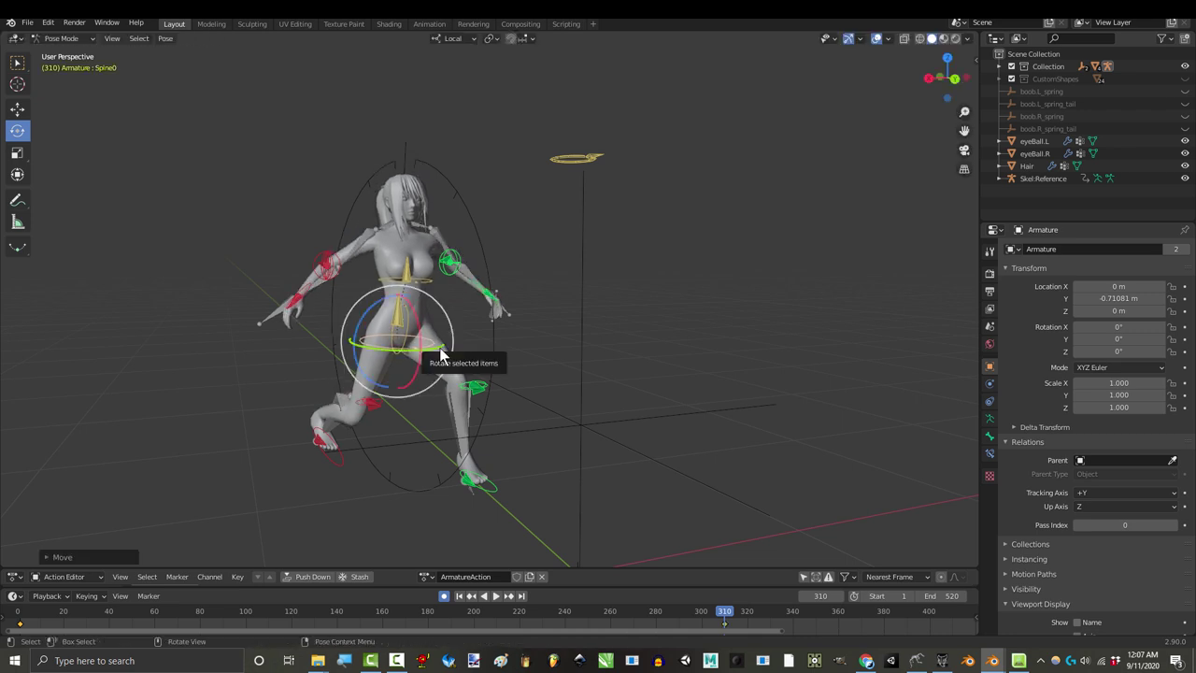
# - At frame 401, move the cHeadTarget control down and away from the character to redirect the head
pyautogui.moveTo(777, 612); pyautogui.dragTo(932, 625)
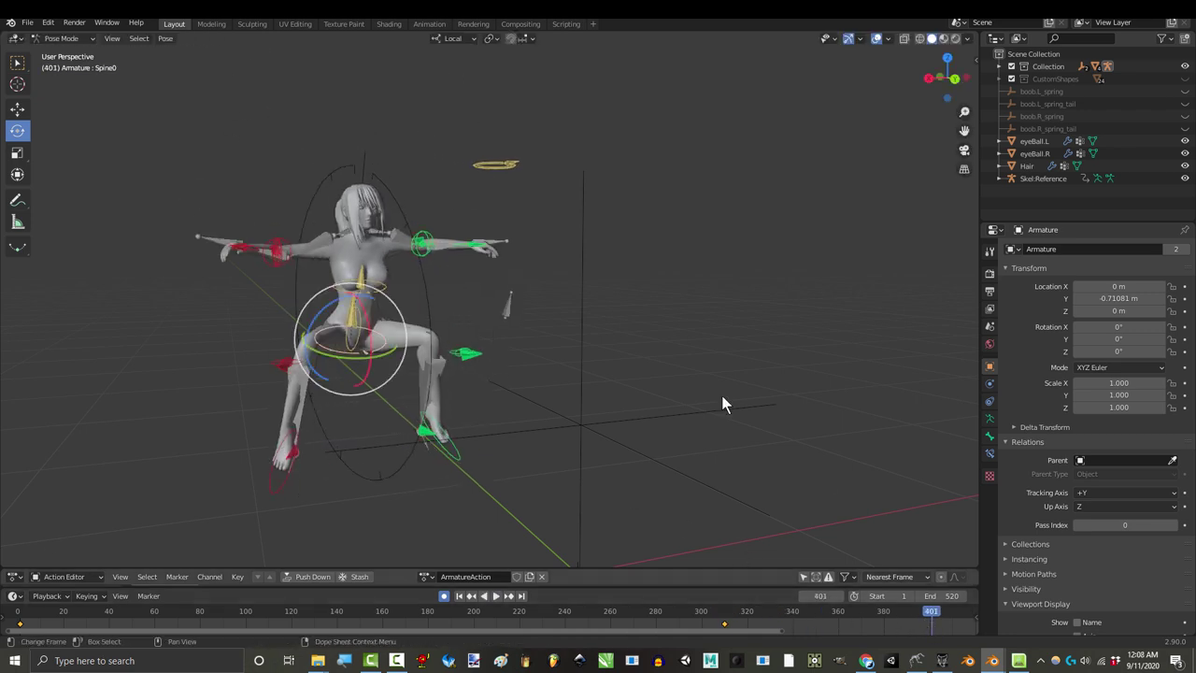
pyautogui.click(497, 166)
pyautogui.press('g')
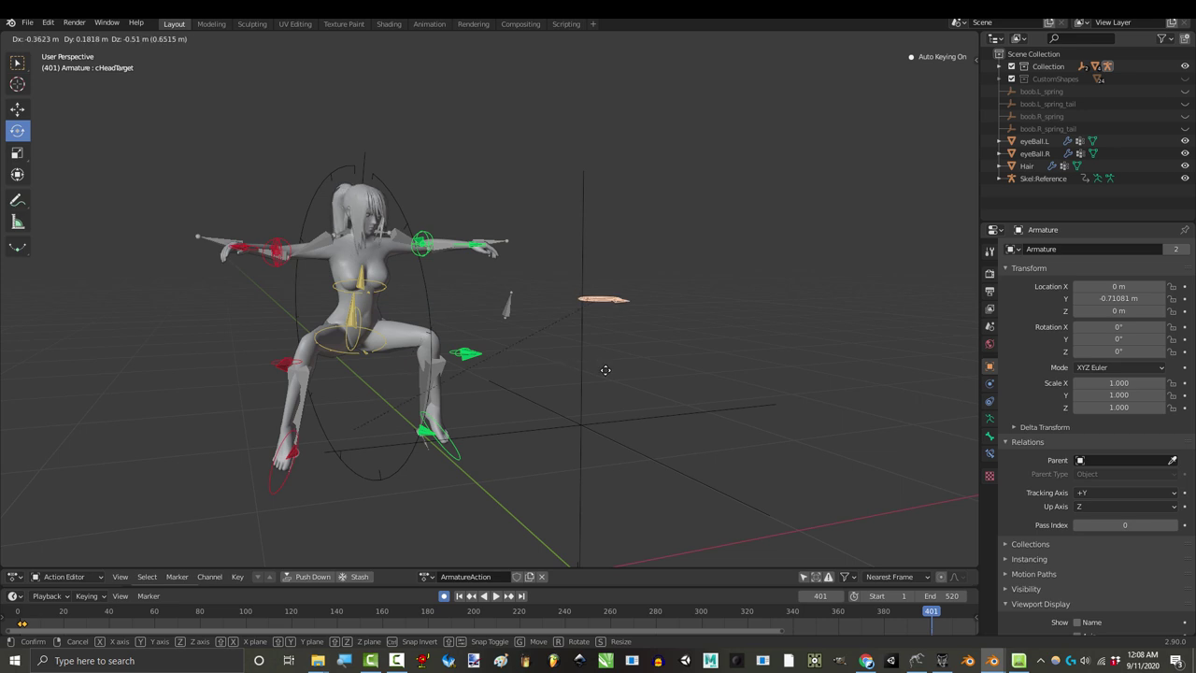
pyautogui.click(609, 387)
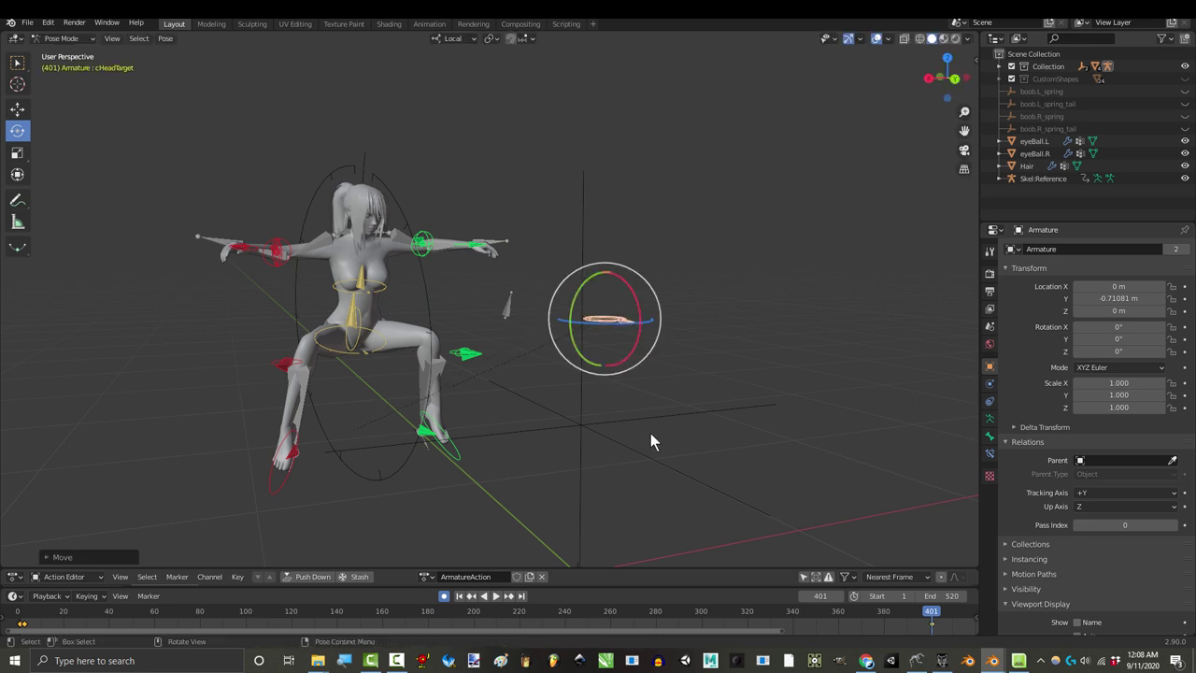
# - Play back the animation past frame 401 and scrub back through the earlier frames to check the head motion
pyautogui.click(497, 596)
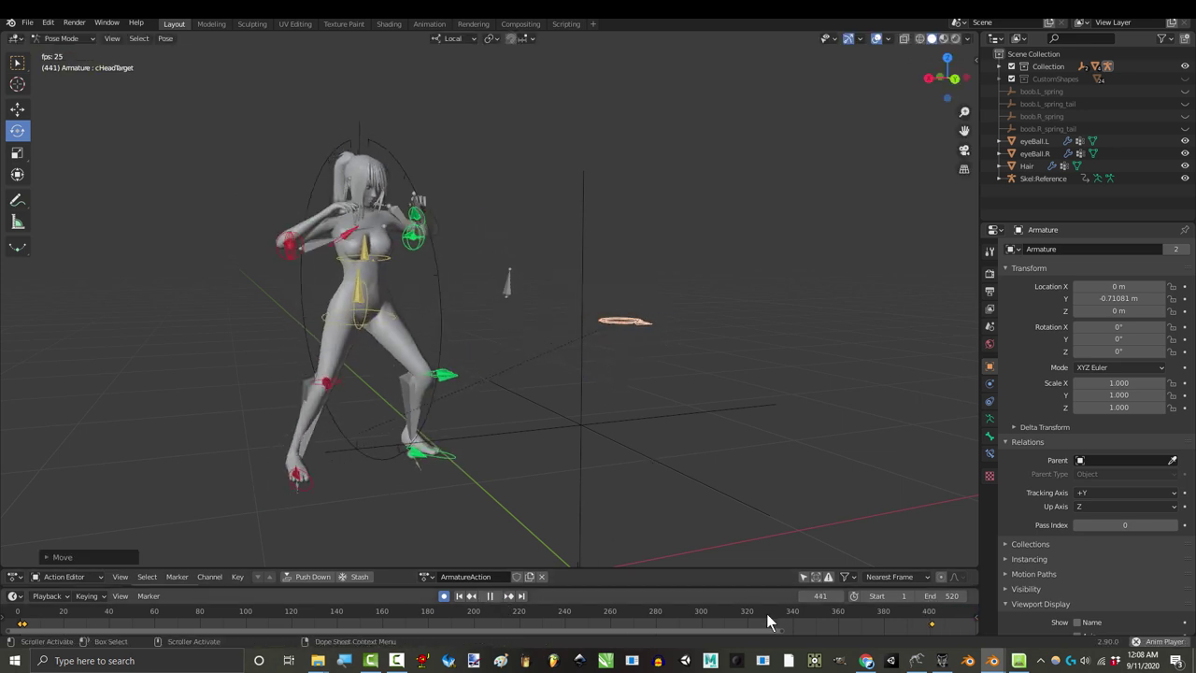
pyautogui.click(888, 617)
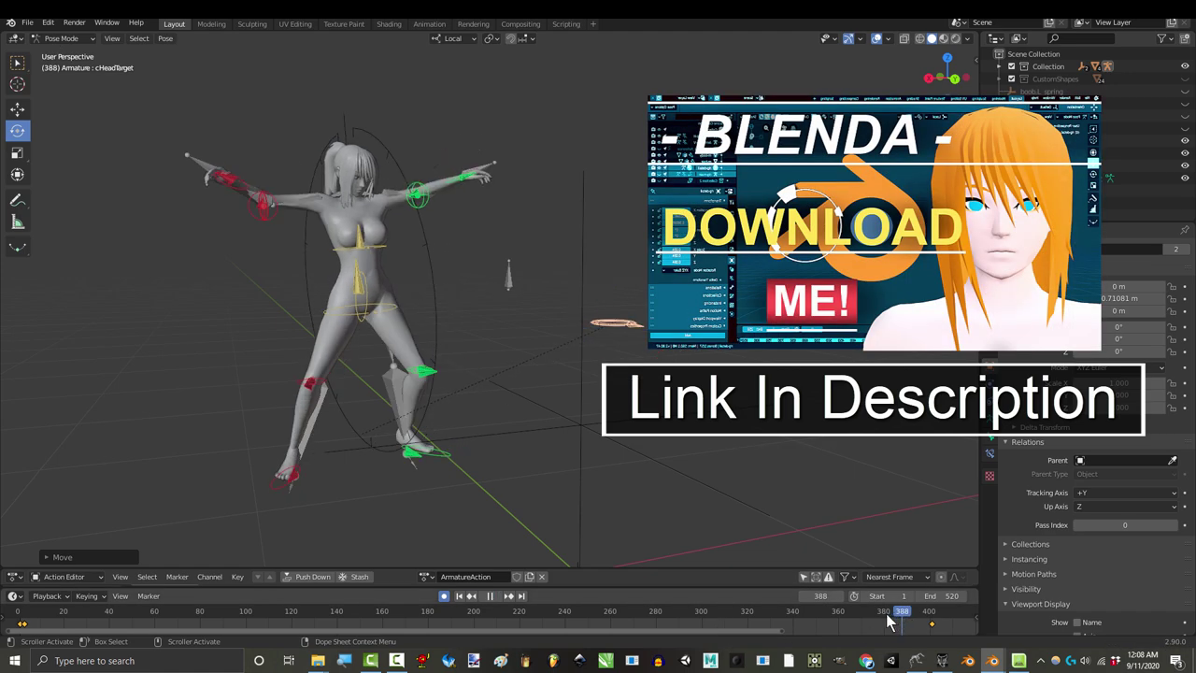
pyautogui.moveTo(888, 621); pyautogui.dragTo(836, 643)
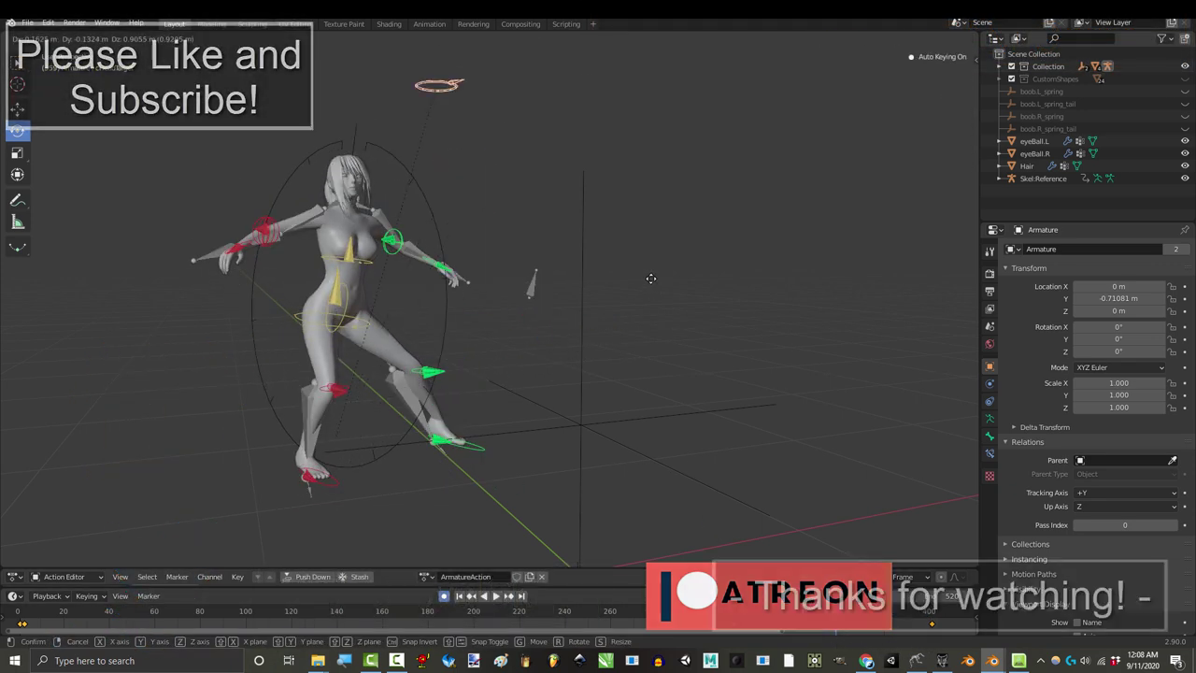